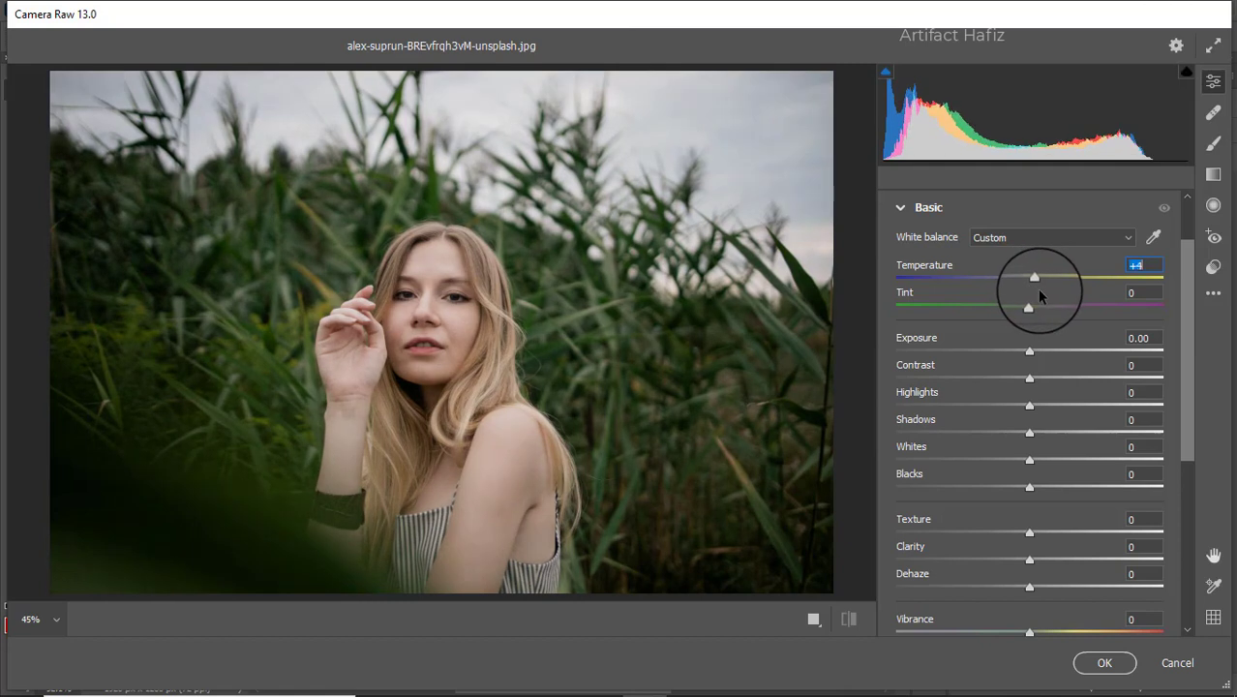
# Set the Basic sliders: Tint -3, Contrast +2, Highlights -20, Whites +39, Texture -3, Clarity +4, Dehaze +3.
pyautogui.moveTo(1029, 307); pyautogui.dragTo(1028, 358)
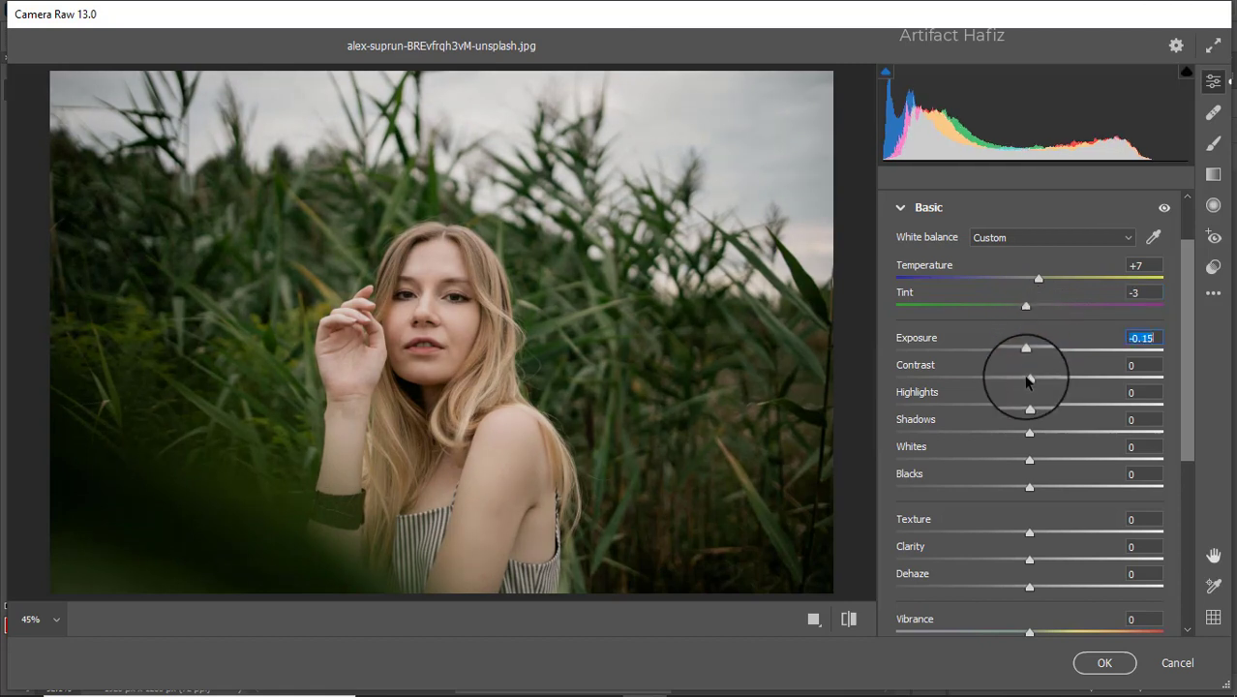
pyautogui.moveTo(1028, 381); pyautogui.dragTo(1023, 493)
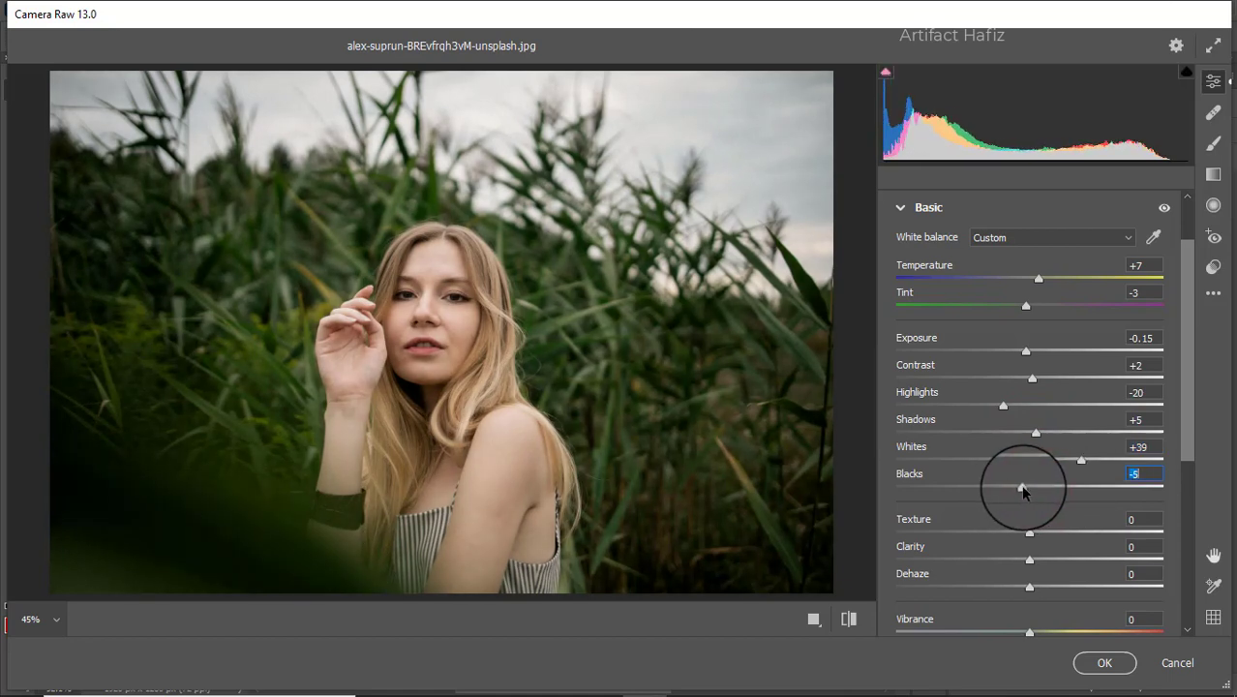
pyautogui.scroll(-4, 1026, 484)
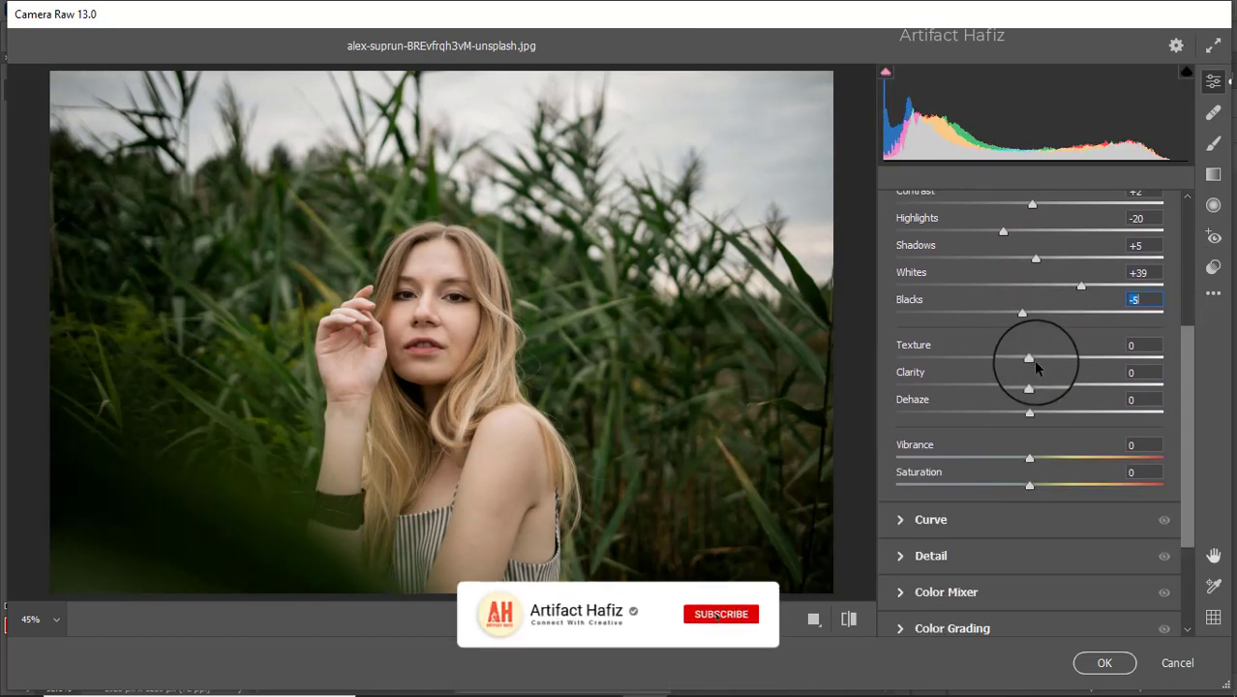
pyautogui.moveTo(1030, 356); pyautogui.dragTo(1033, 414)
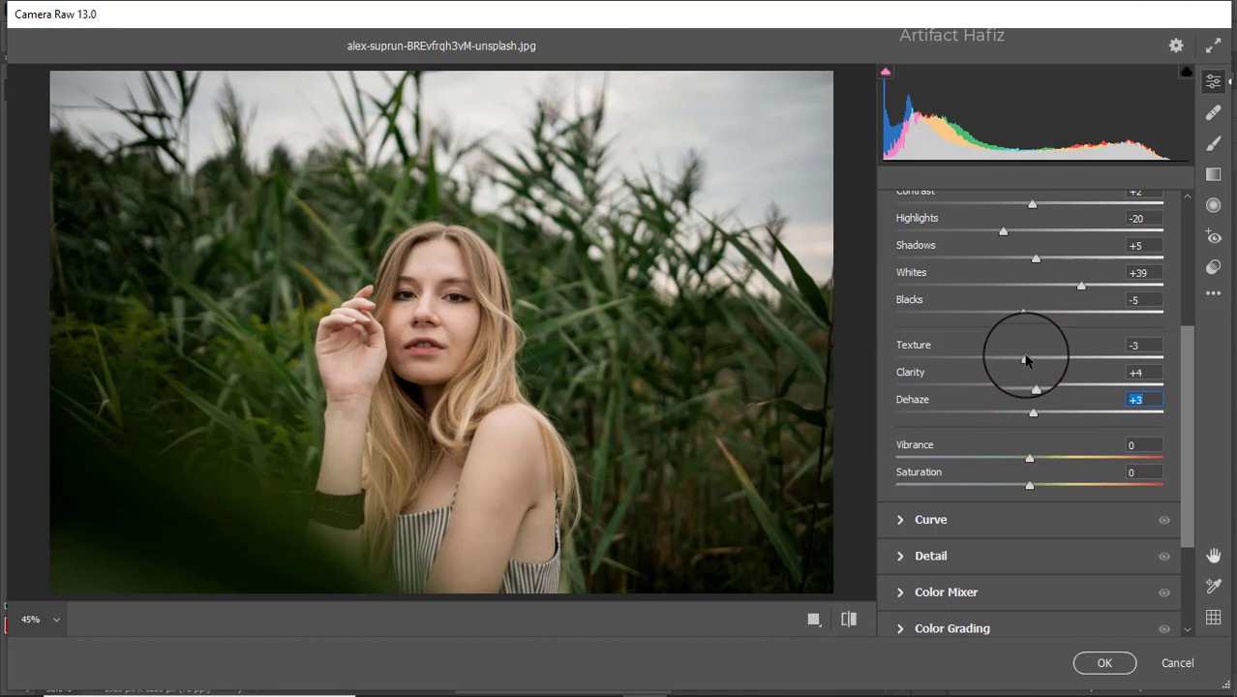
pyautogui.scroll(-3, 968, 378)
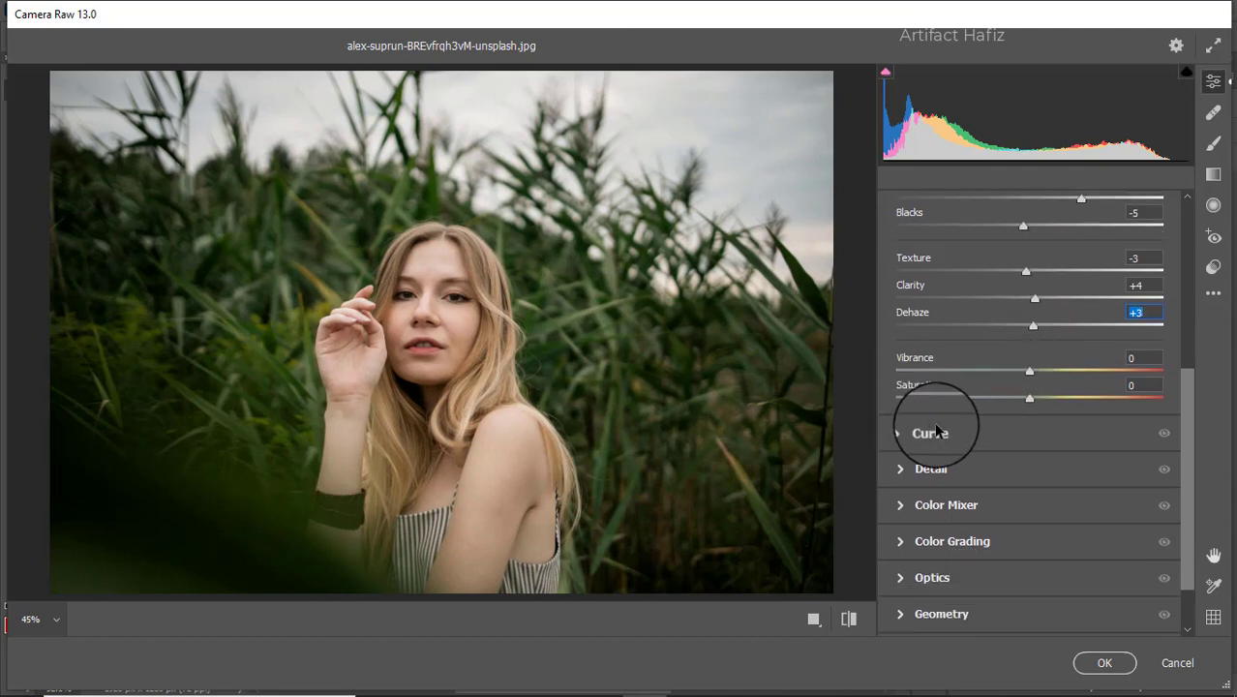
# Raise Vibrance to +33 and lift the RGB point curve's black point and midtones.
pyautogui.moveTo(1029, 371); pyautogui.dragTo(1022, 398)
pyautogui.click(929, 434)
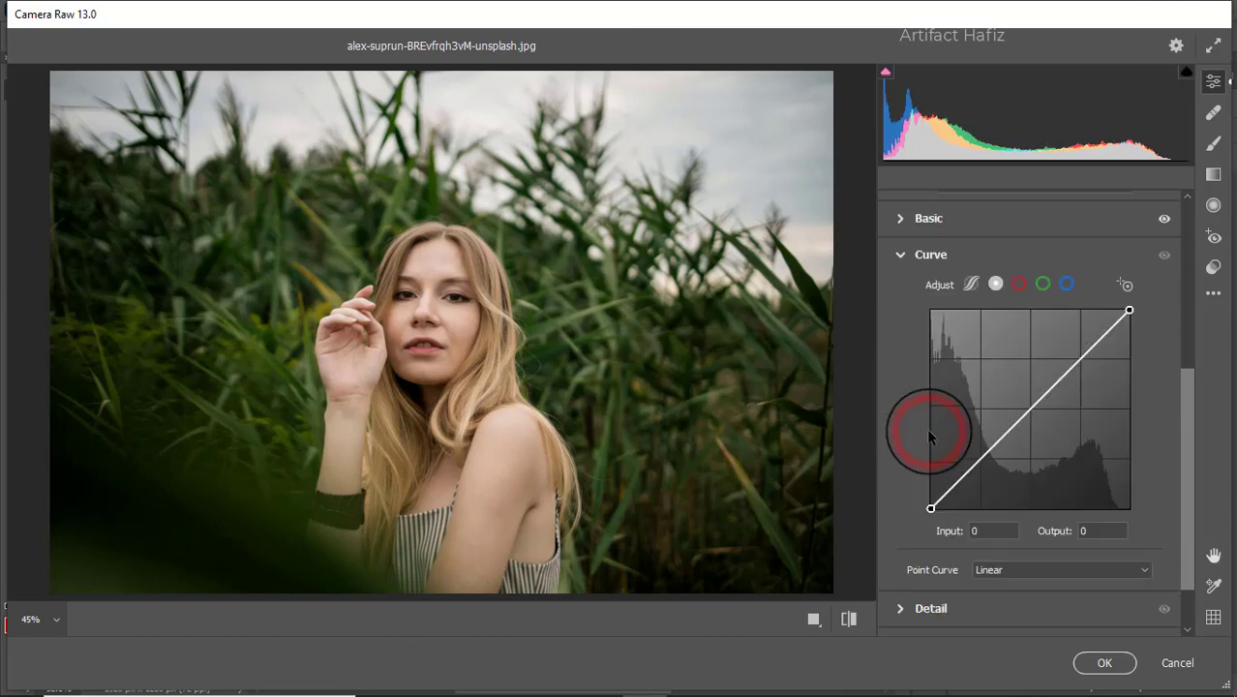
pyautogui.click(995, 283)
pyautogui.moveTo(930, 508); pyautogui.dragTo(932, 496)
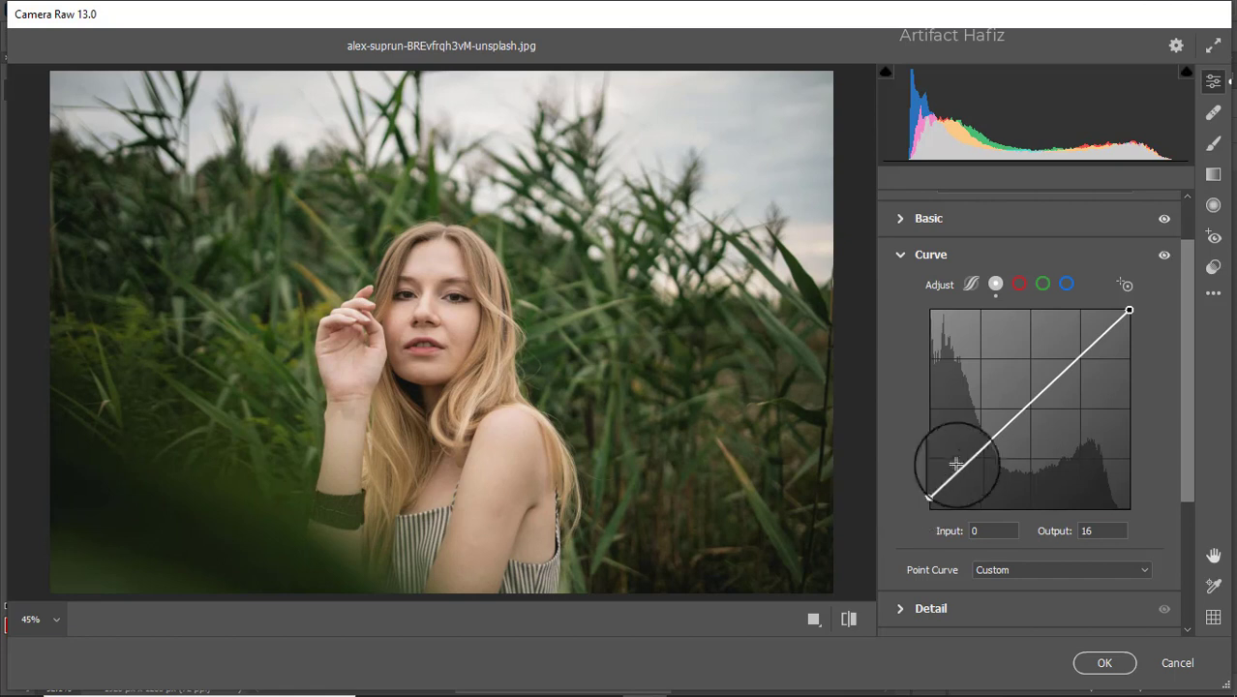
pyautogui.moveTo(970, 448); pyautogui.dragTo(980, 455)
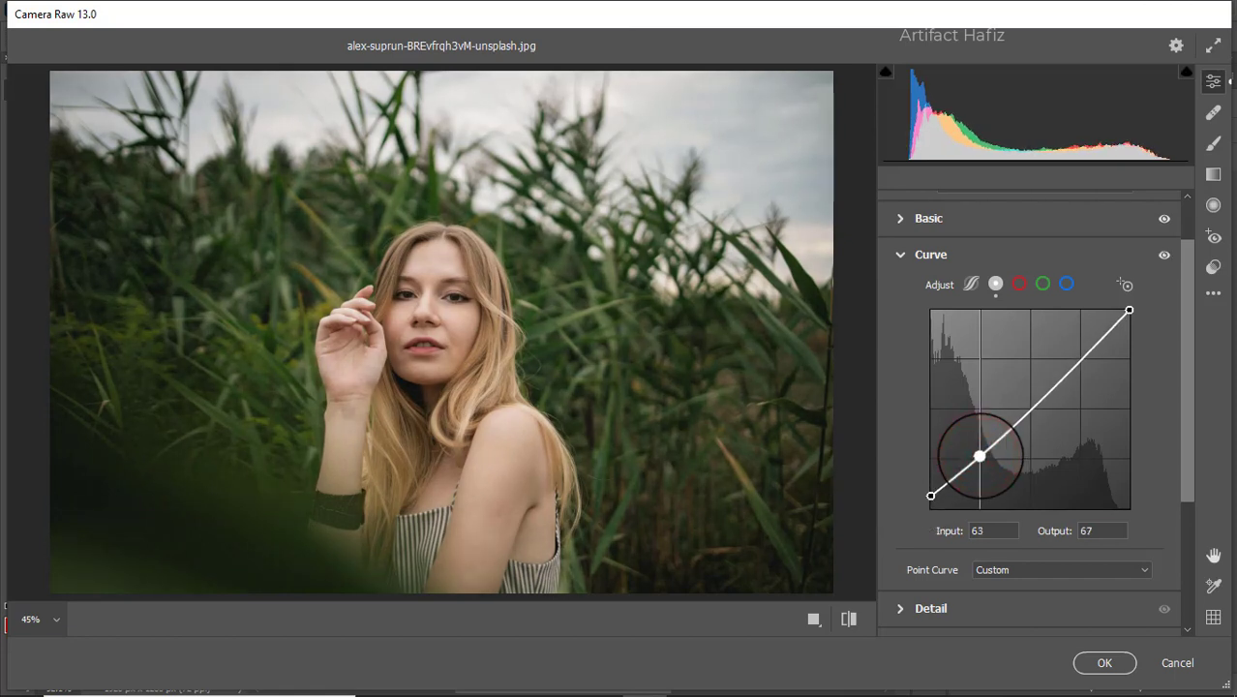
# On the Blue channel curve, lift the shadow end and add a midpoint.
pyautogui.click(1066, 283)
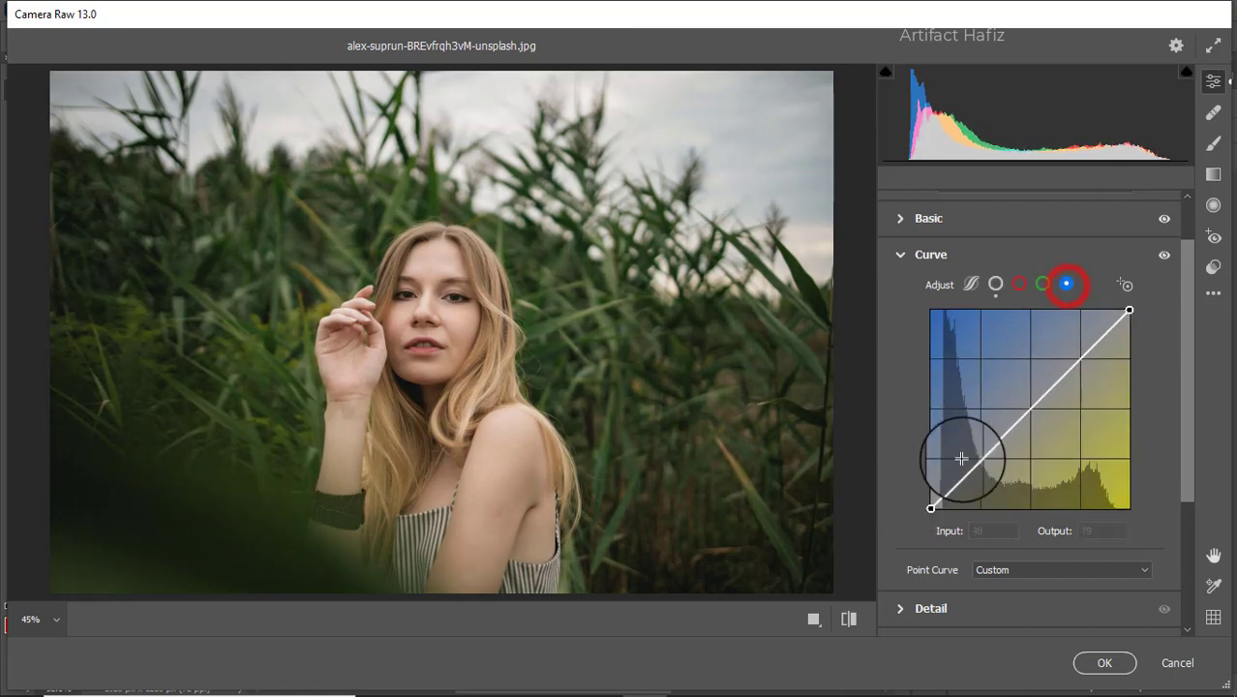
pyautogui.moveTo(932, 509); pyautogui.dragTo(921, 507)
pyautogui.click(981, 456)
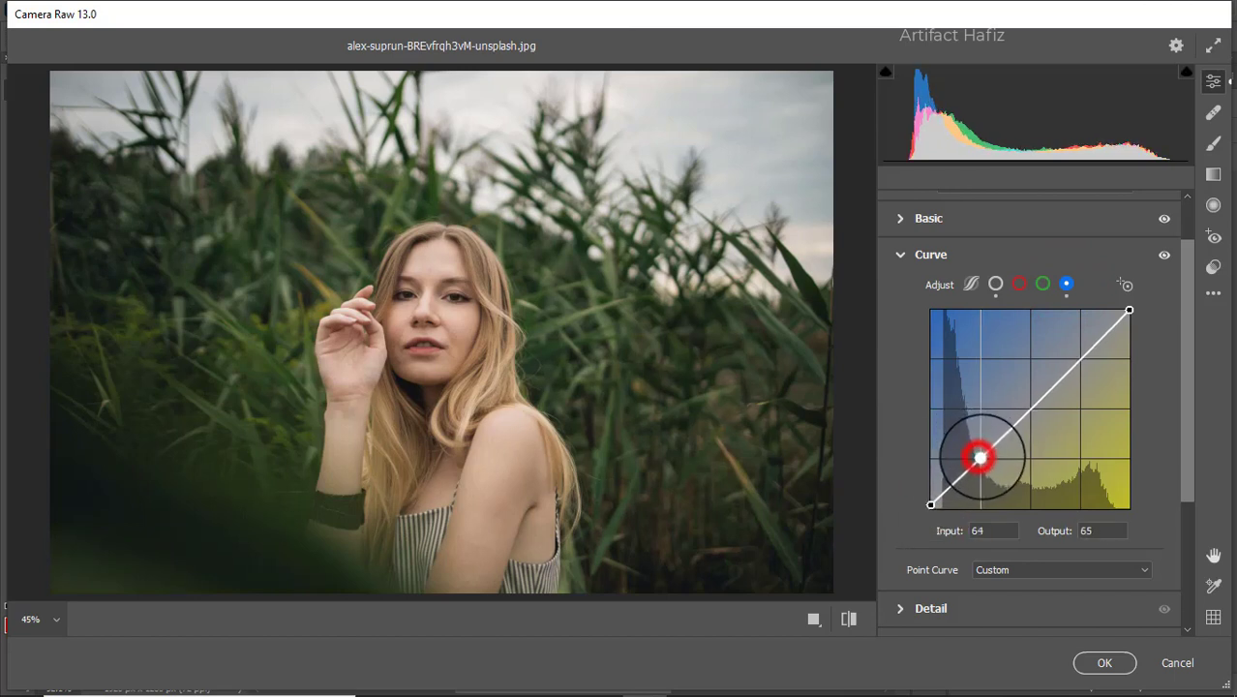
pyautogui.scroll(-1, 1023, 422)
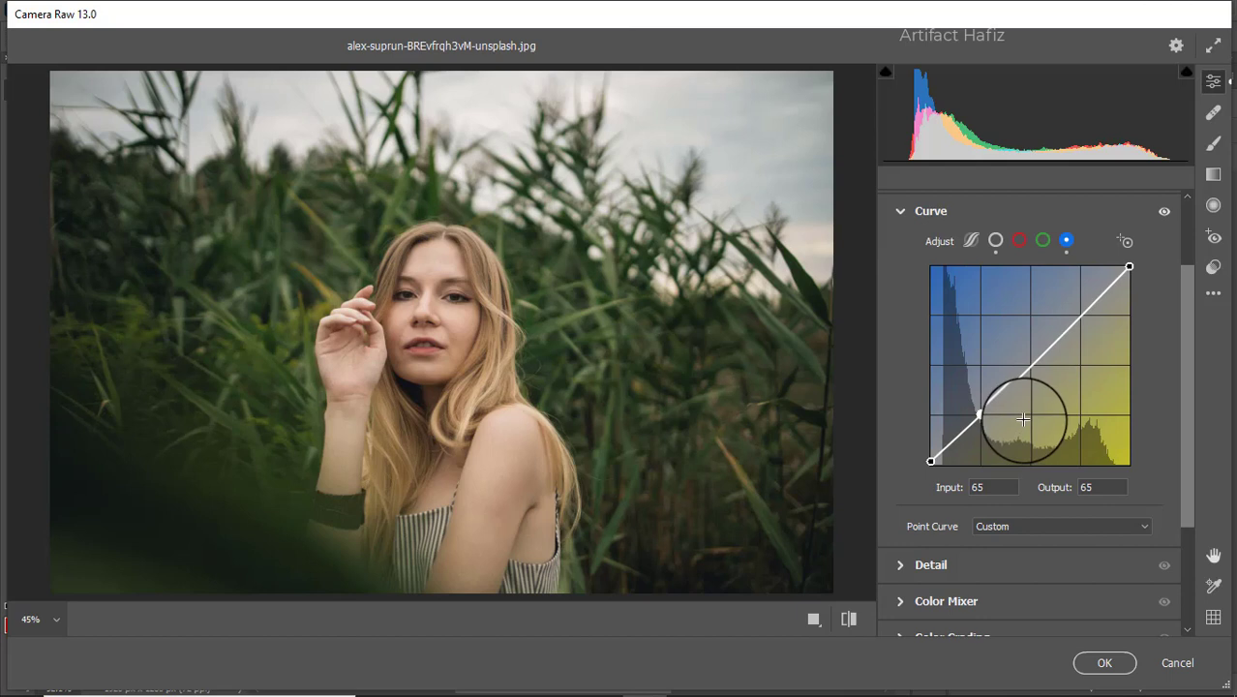
# Set Detail to Sharpening 10, Noise Reduction 6 and Color Noise Reduction 10.
pyautogui.scroll(-4, 1024, 419)
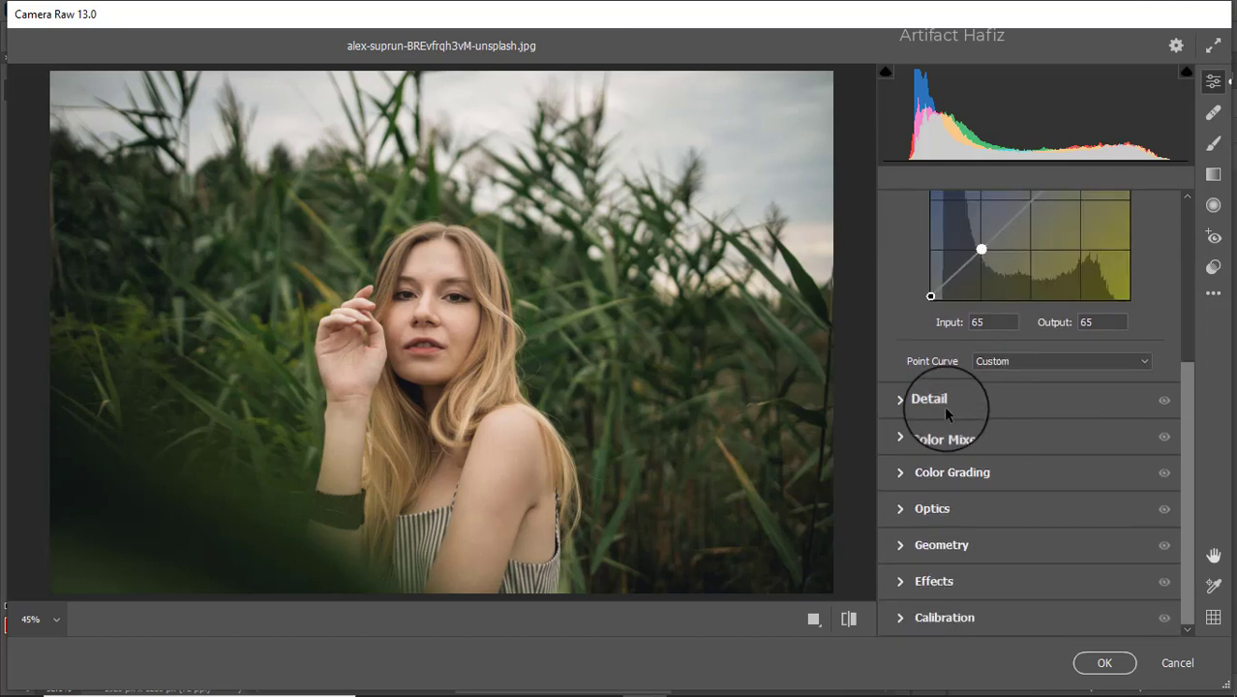
pyautogui.click(940, 403)
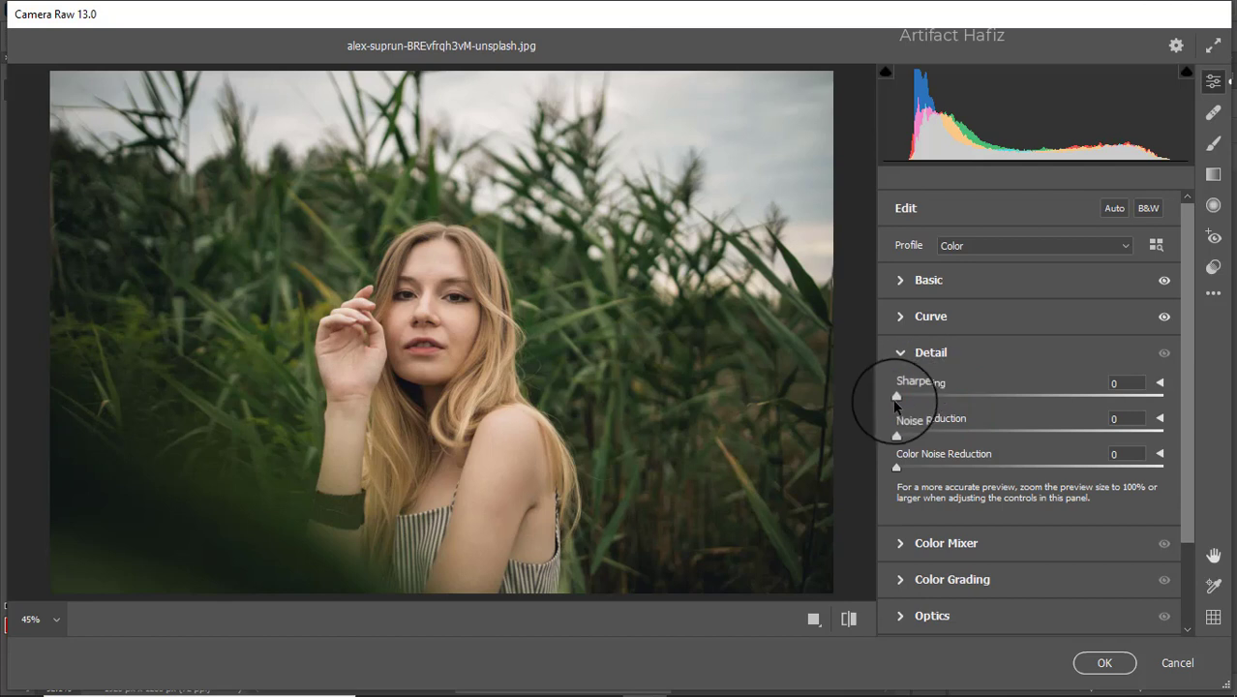
pyautogui.moveTo(895, 397); pyautogui.dragTo(914, 433)
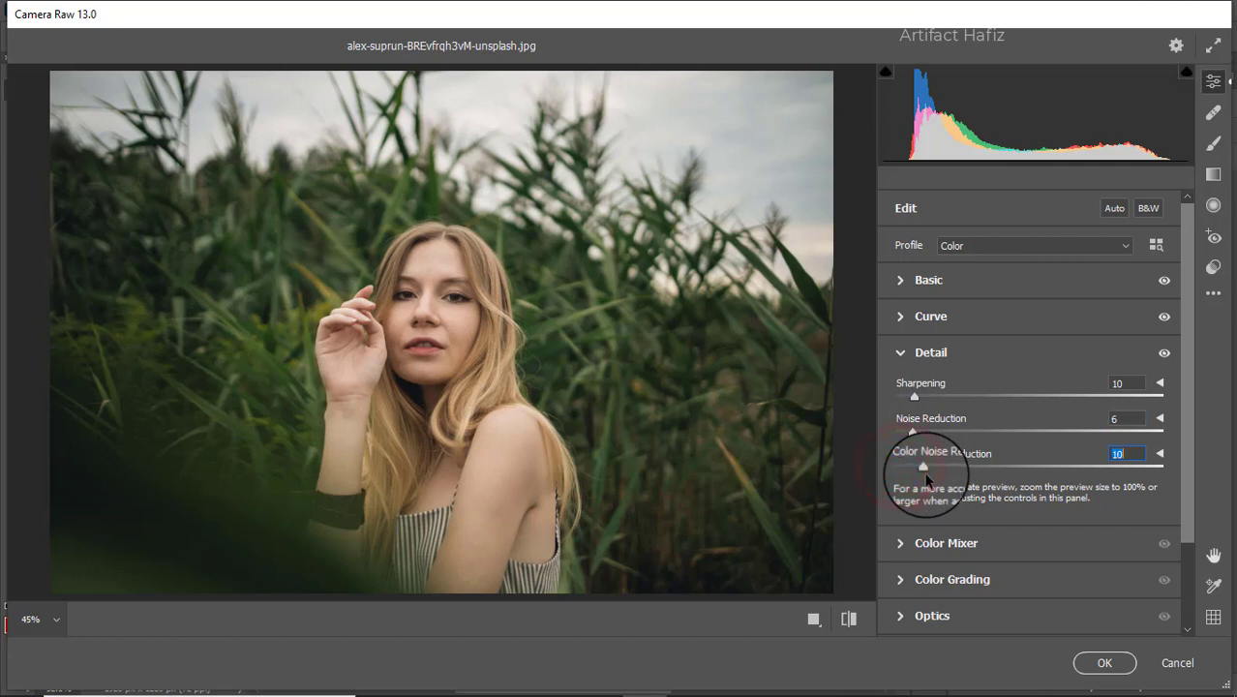
pyautogui.click(917, 539)
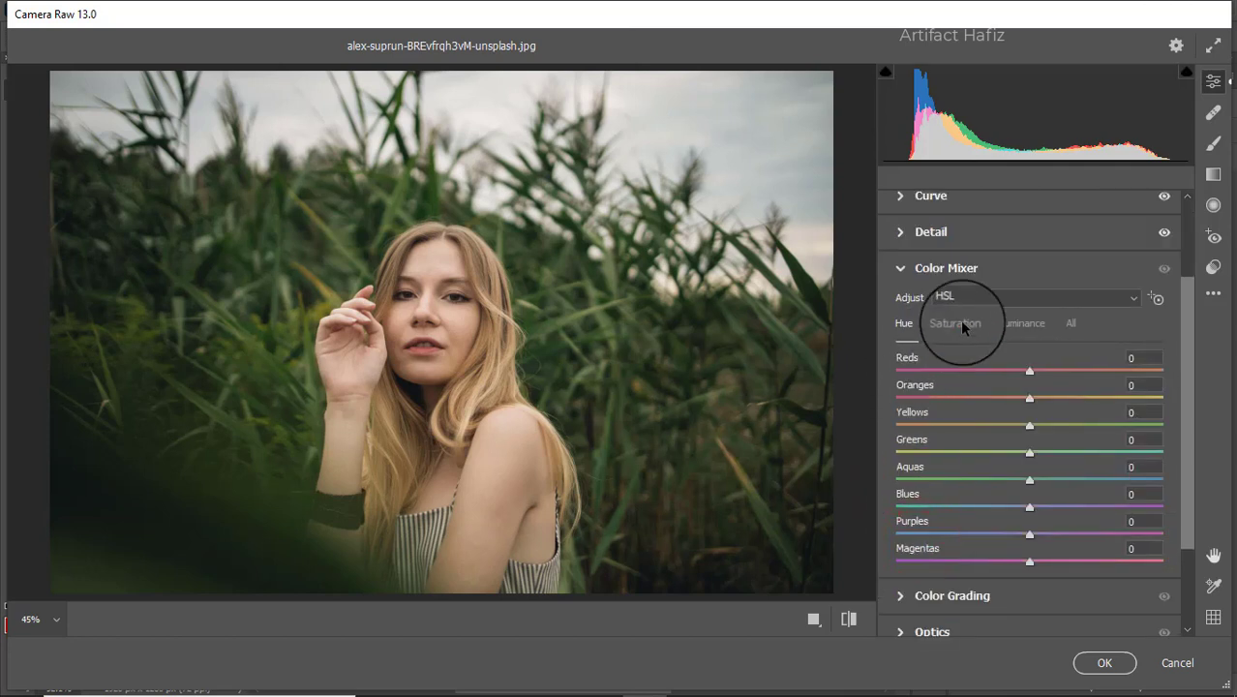
# In HSL Saturation, boost reds and warm tones, strongly desaturate greens, and raise aquas and blues.
pyautogui.click(962, 326)
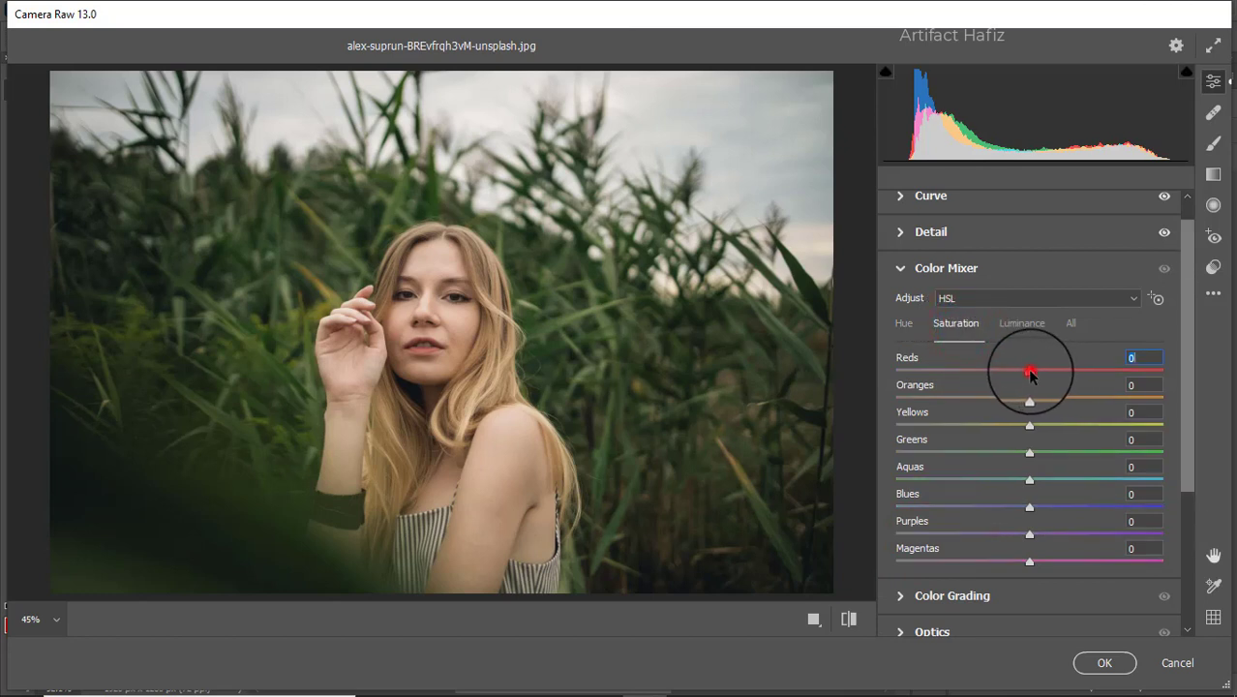
pyautogui.moveTo(1030, 371); pyautogui.dragTo(1059, 375)
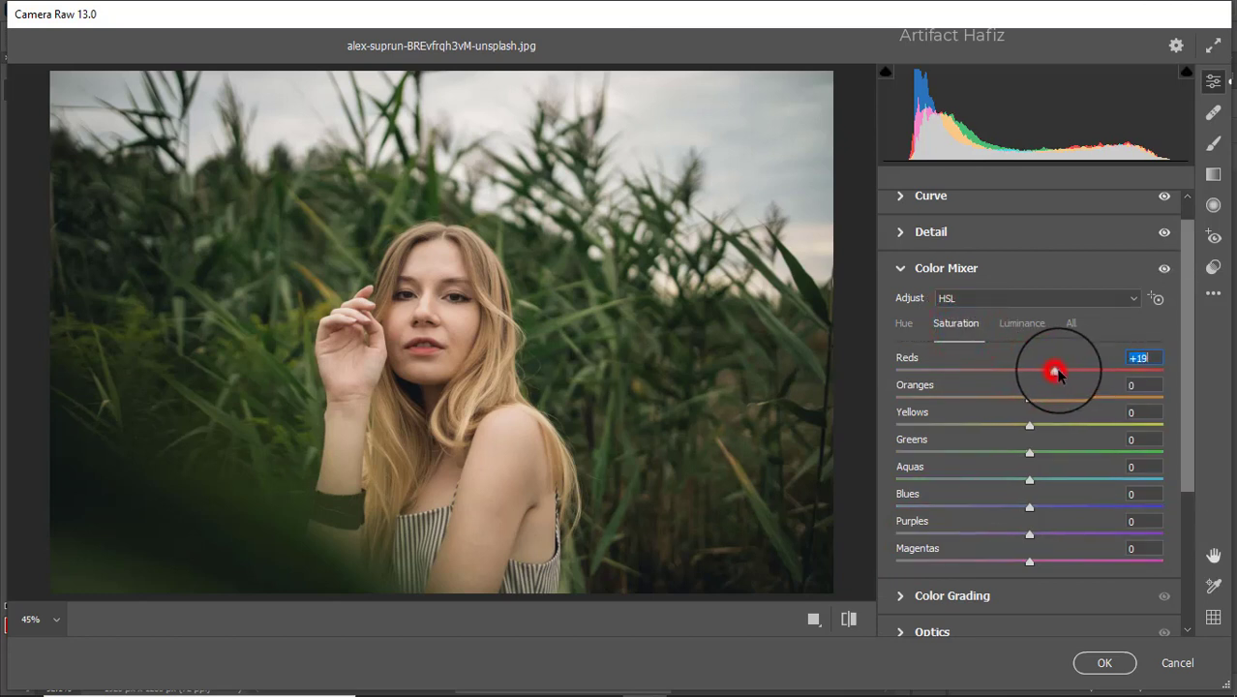
pyautogui.moveTo(1029, 426); pyautogui.dragTo(1060, 400)
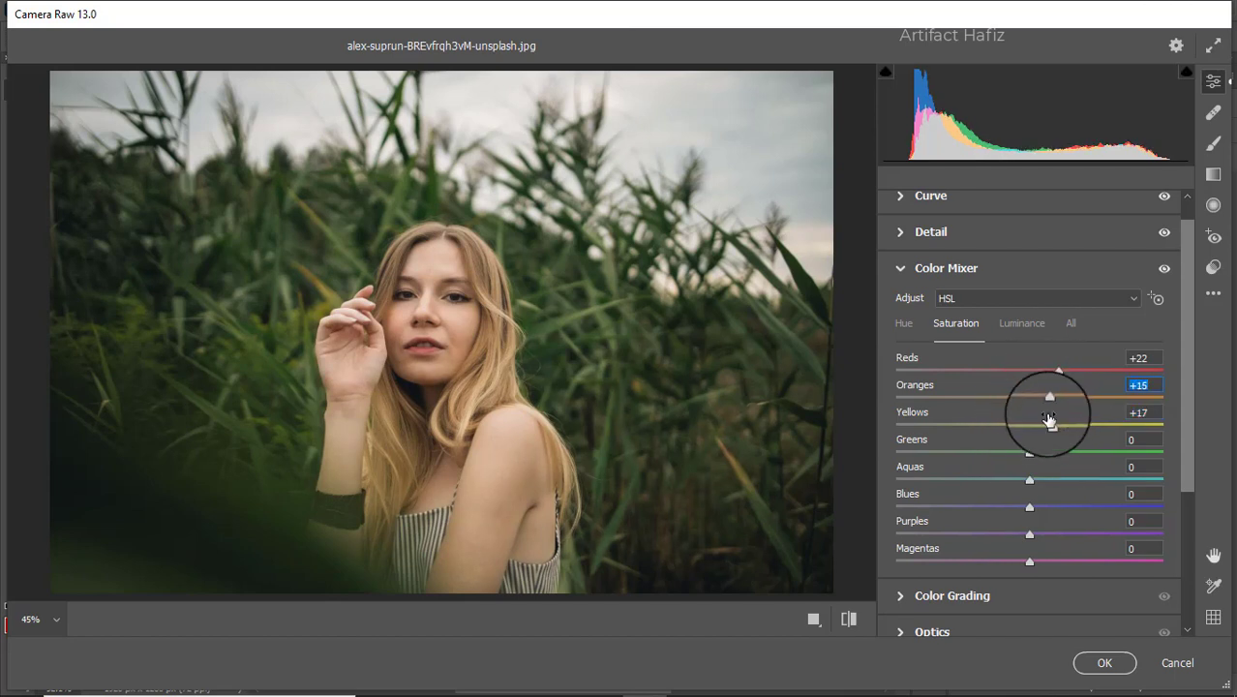
pyautogui.moveTo(1029, 452); pyautogui.dragTo(937, 463)
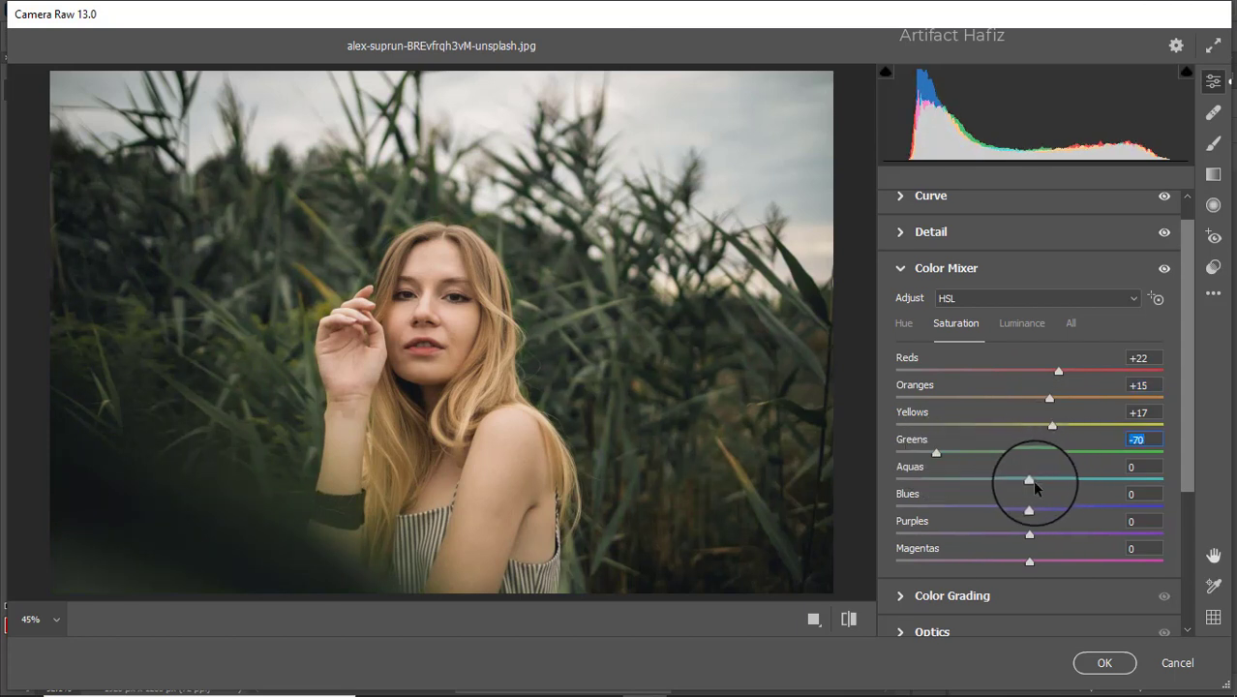
pyautogui.moveTo(1029, 480); pyautogui.dragTo(1045, 511)
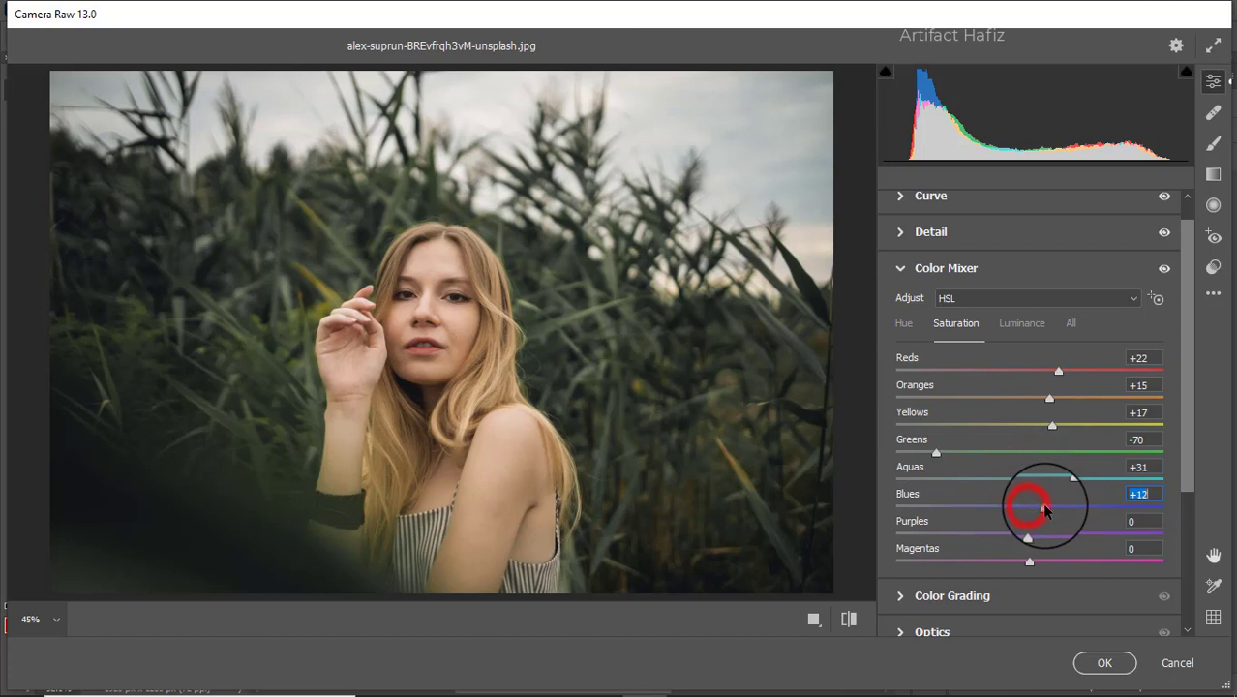
# Slightly brighten the Reds, Oranges and Yellows in HSL Luminance.
pyautogui.click(1013, 326)
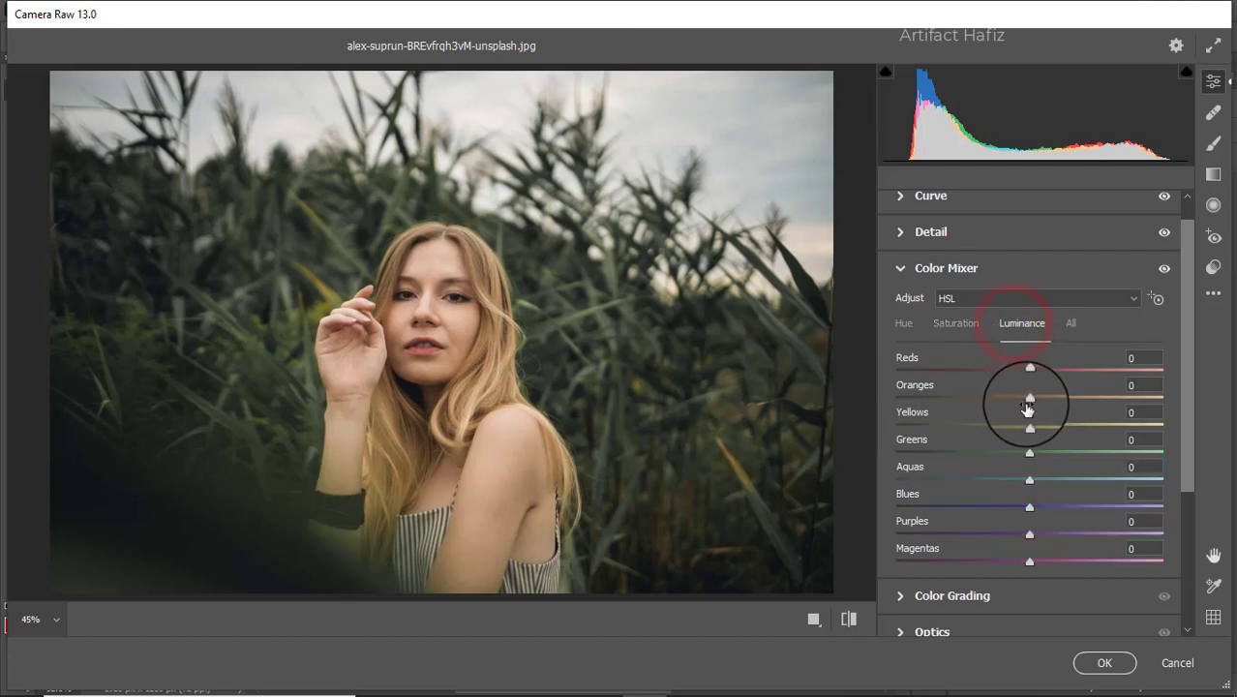
pyautogui.moveTo(1037, 399); pyautogui.dragTo(1045, 479)
pyautogui.moveTo(1029, 370); pyautogui.dragTo(1035, 370)
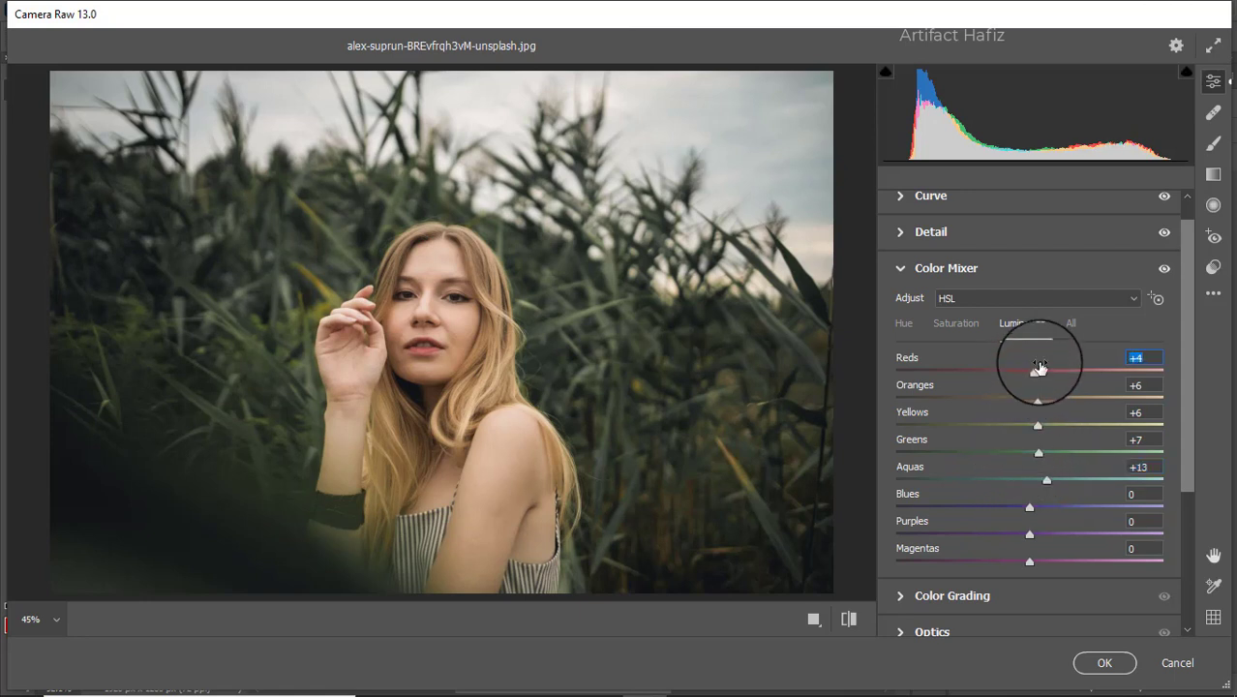
# Shift the HSL hues: Yellows -5, Greens -25, Aquas -52, Blues -70.
pyautogui.click(905, 329)
pyautogui.moveTo(1030, 452); pyautogui.dragTo(1002, 431)
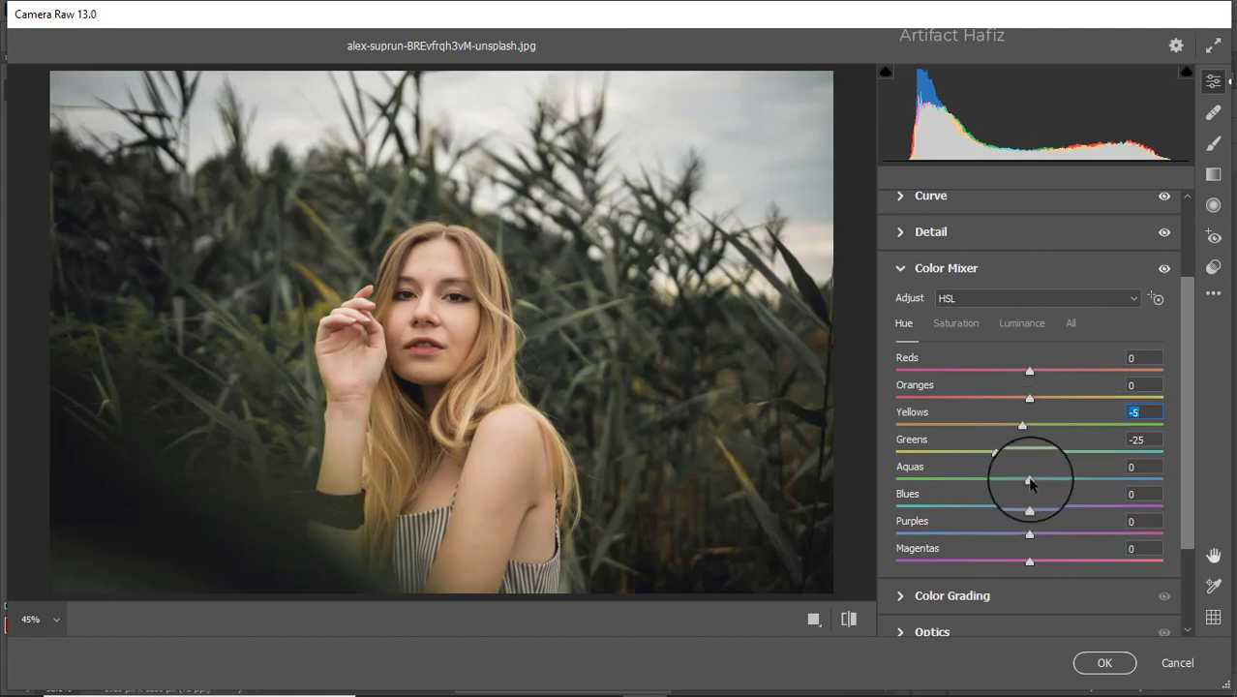
pyautogui.moveTo(1030, 482); pyautogui.dragTo(964, 482)
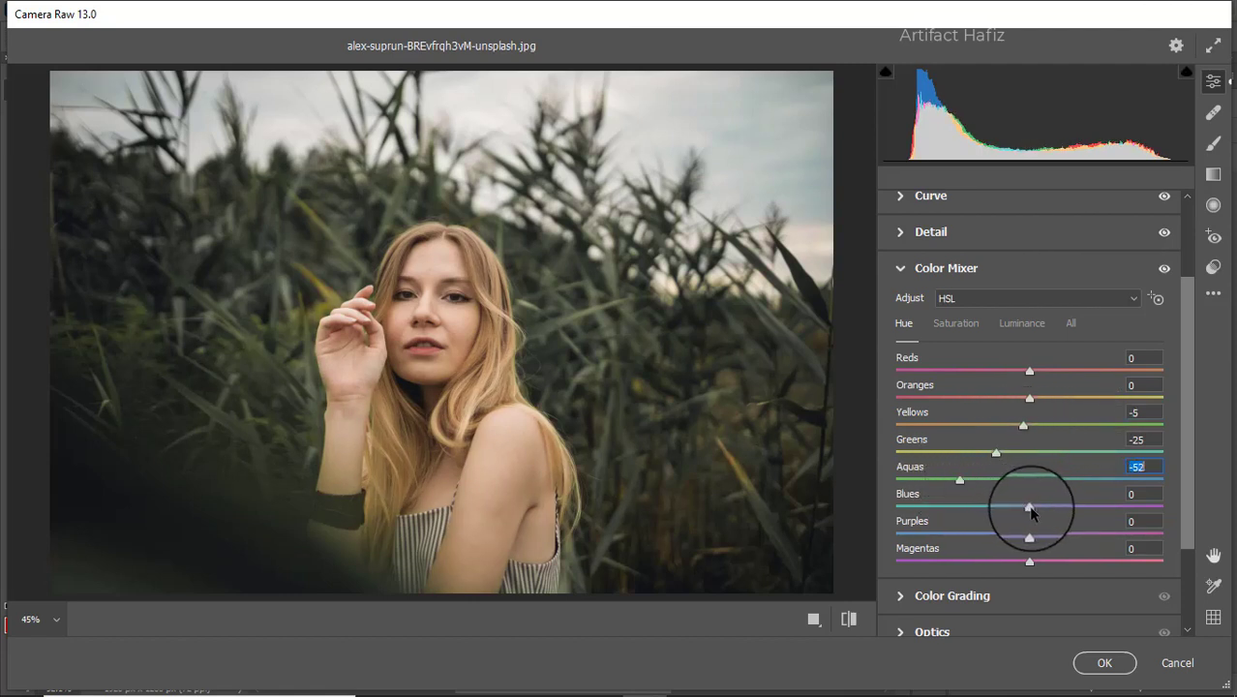
pyautogui.moveTo(1031, 507); pyautogui.dragTo(944, 516)
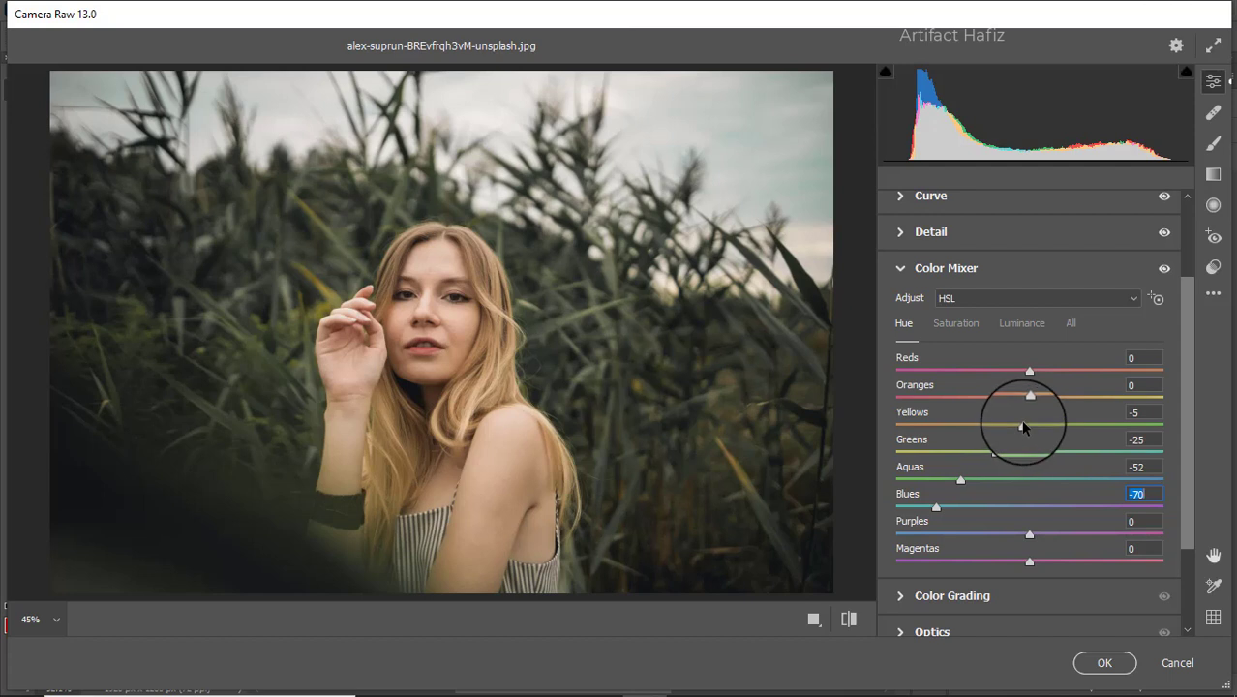
pyautogui.scroll(-3, 1024, 428)
# Color-grade the shadows blue, the highlights to saturation 14, and the midtones orange (H 20, S 9).
pyautogui.click(1012, 471)
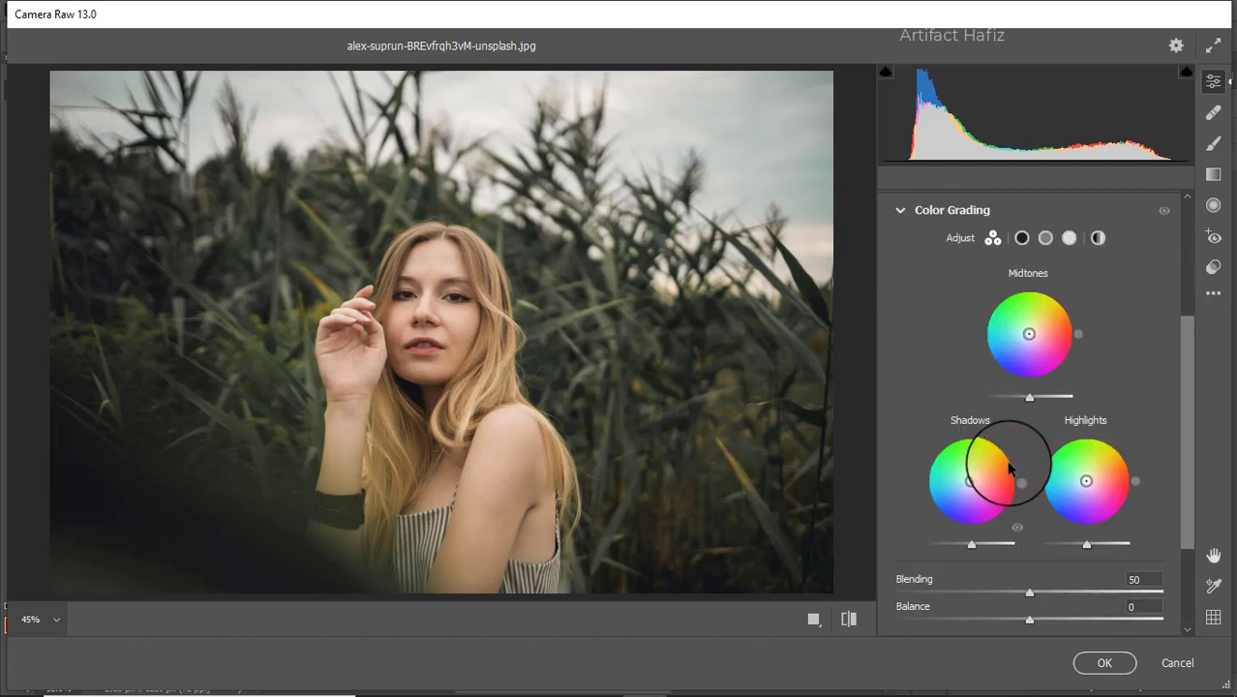
pyautogui.moveTo(970, 481); pyautogui.dragTo(922, 513)
pyautogui.moveTo(1089, 480); pyautogui.dragTo(1092, 483)
pyautogui.moveTo(1140, 450); pyautogui.dragTo(1113, 373)
pyautogui.moveTo(1029, 334); pyautogui.dragTo(1113, 312)
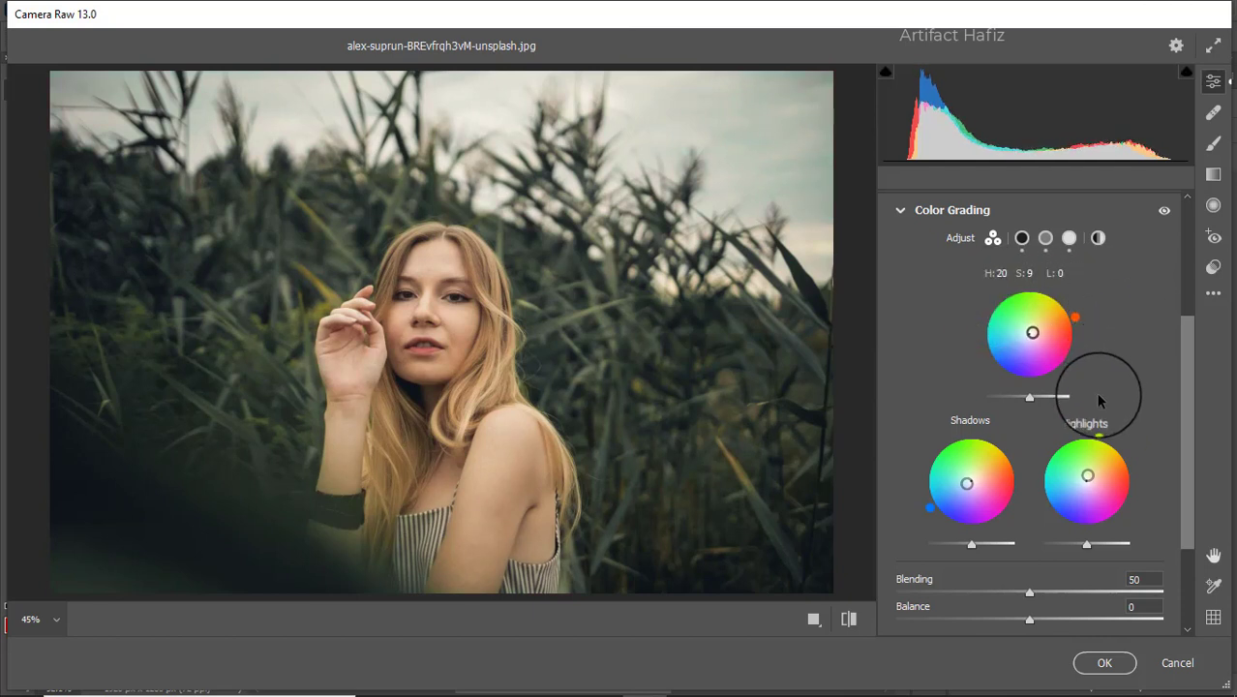
pyautogui.scroll(-3, 1098, 395)
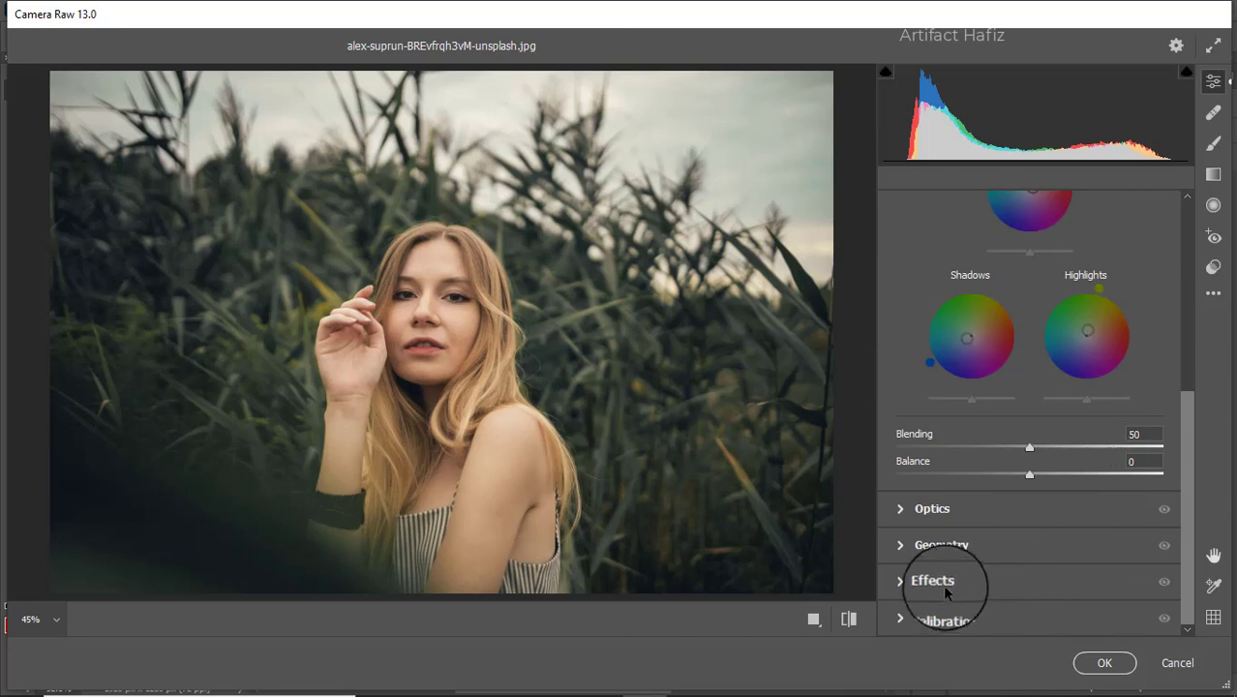
# Add a -19 vignette with Feather 71, Roundness +62 and Midpoint 38.
pyautogui.click(947, 581)
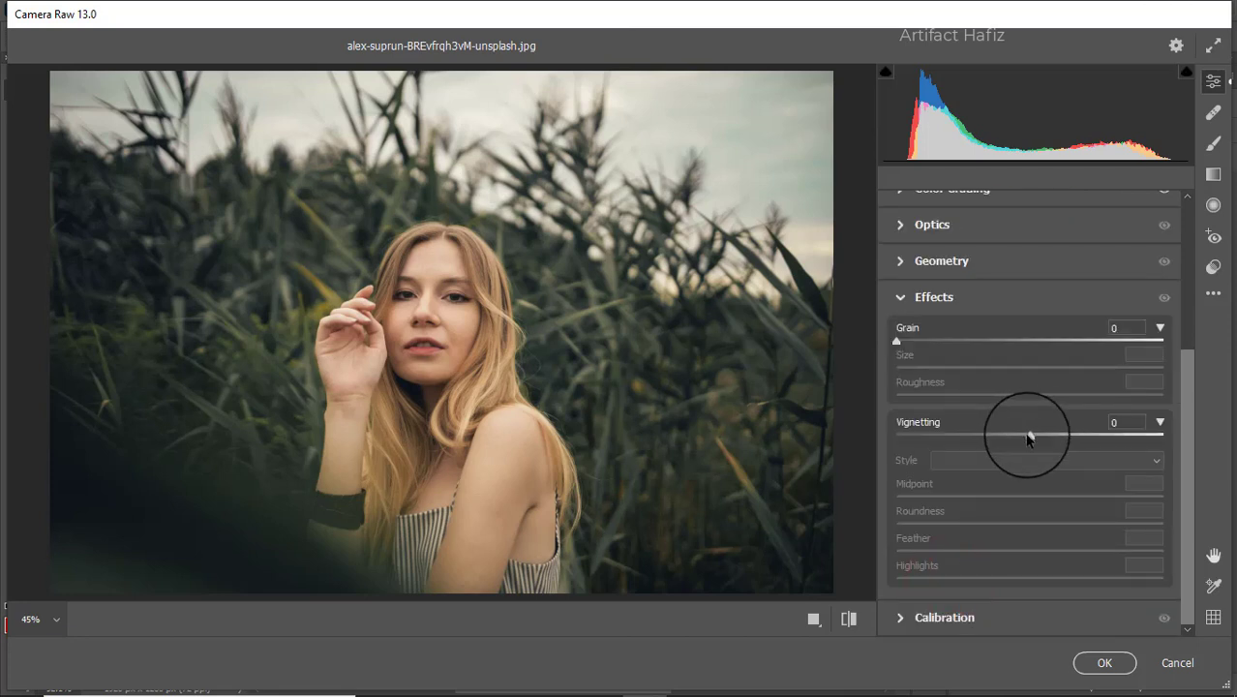
pyautogui.moveTo(1027, 434); pyautogui.dragTo(1006, 436)
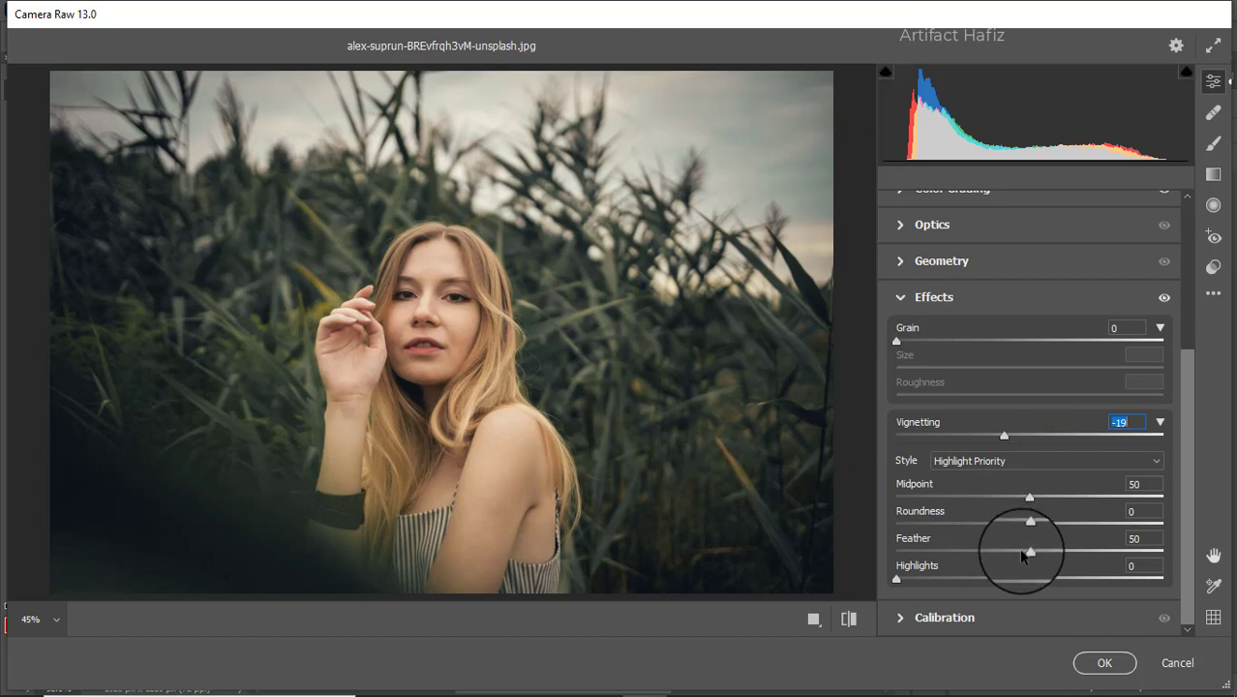
pyautogui.moveTo(1029, 552); pyautogui.dragTo(1113, 525)
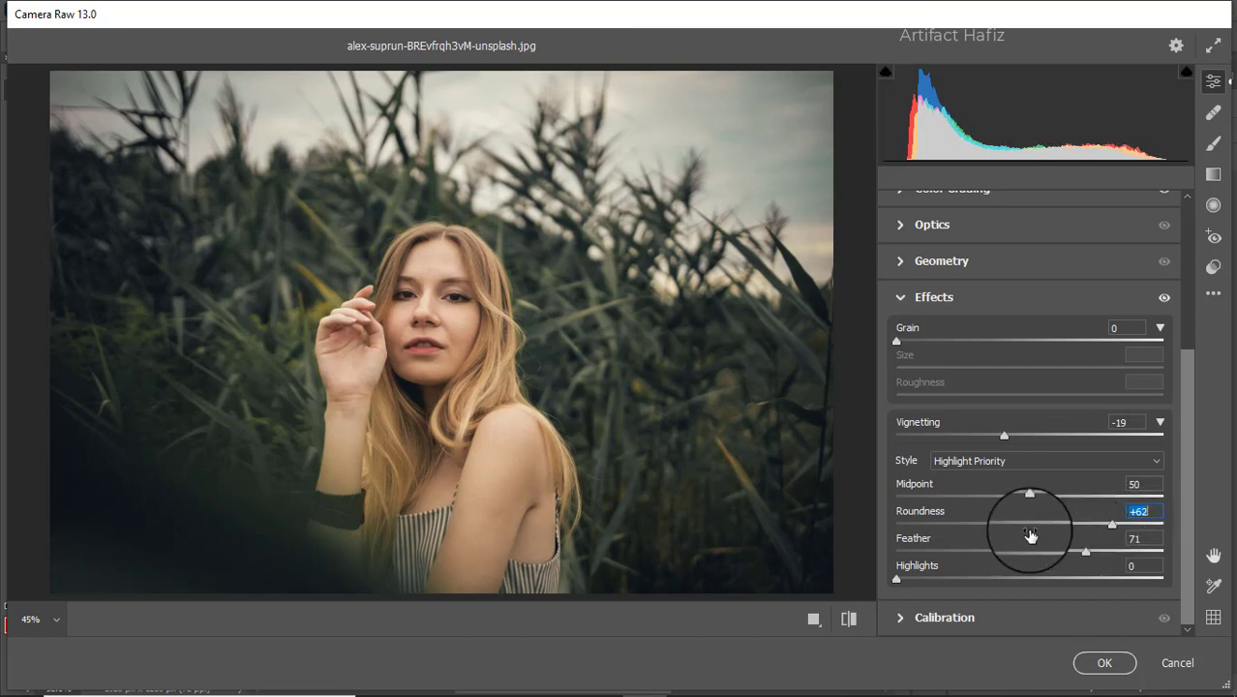
pyautogui.moveTo(1029, 496); pyautogui.dragTo(999, 496)
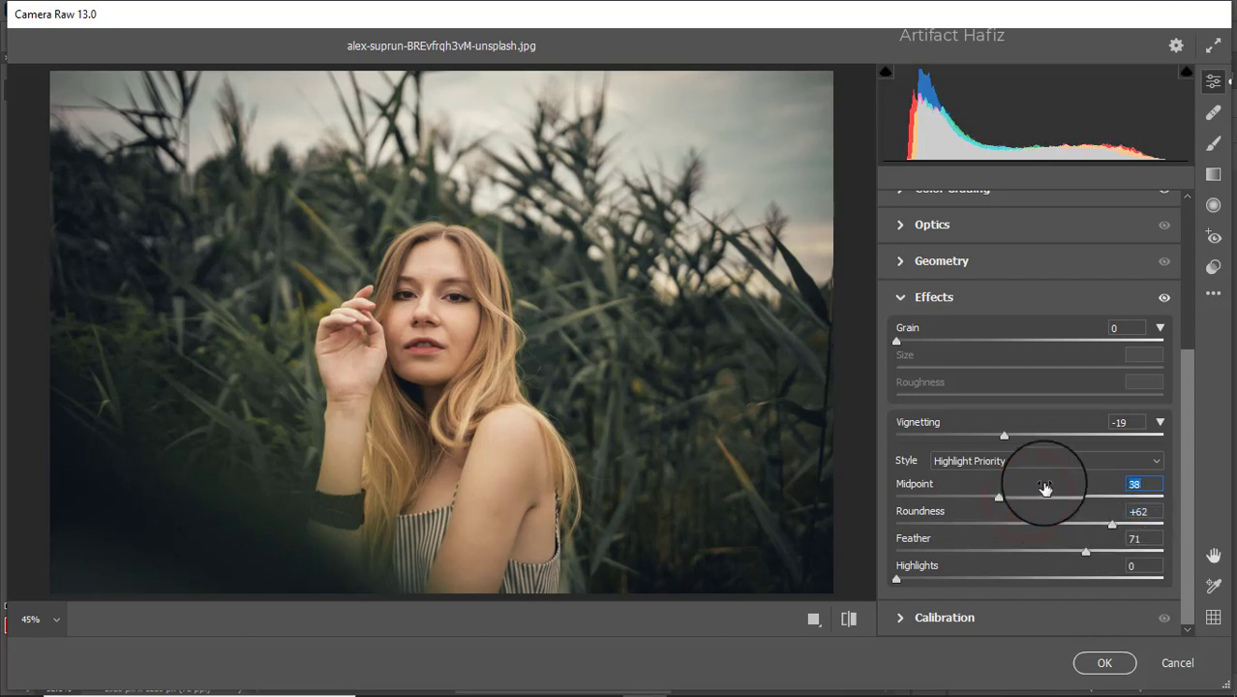
pyautogui.click(962, 616)
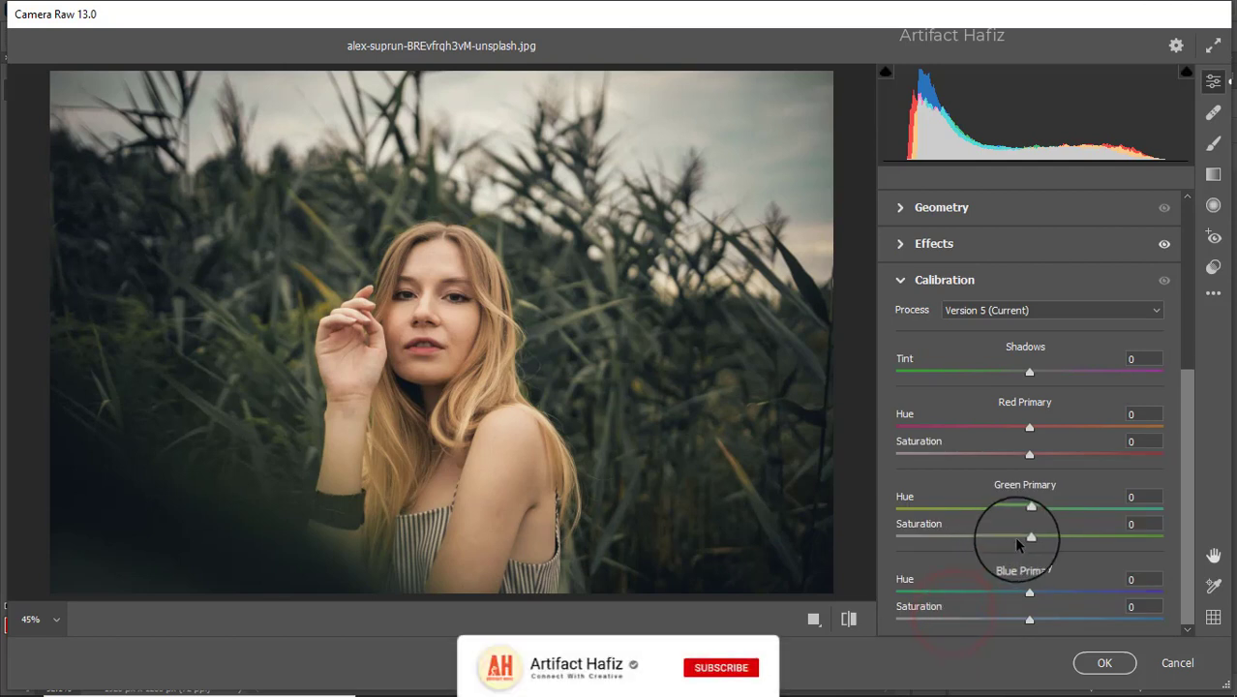
# Set Calibration saturation to Red Primary -17, Green Primary +12 and Blue Primary +12.
pyautogui.moveTo(1030, 540); pyautogui.dragTo(1046, 544)
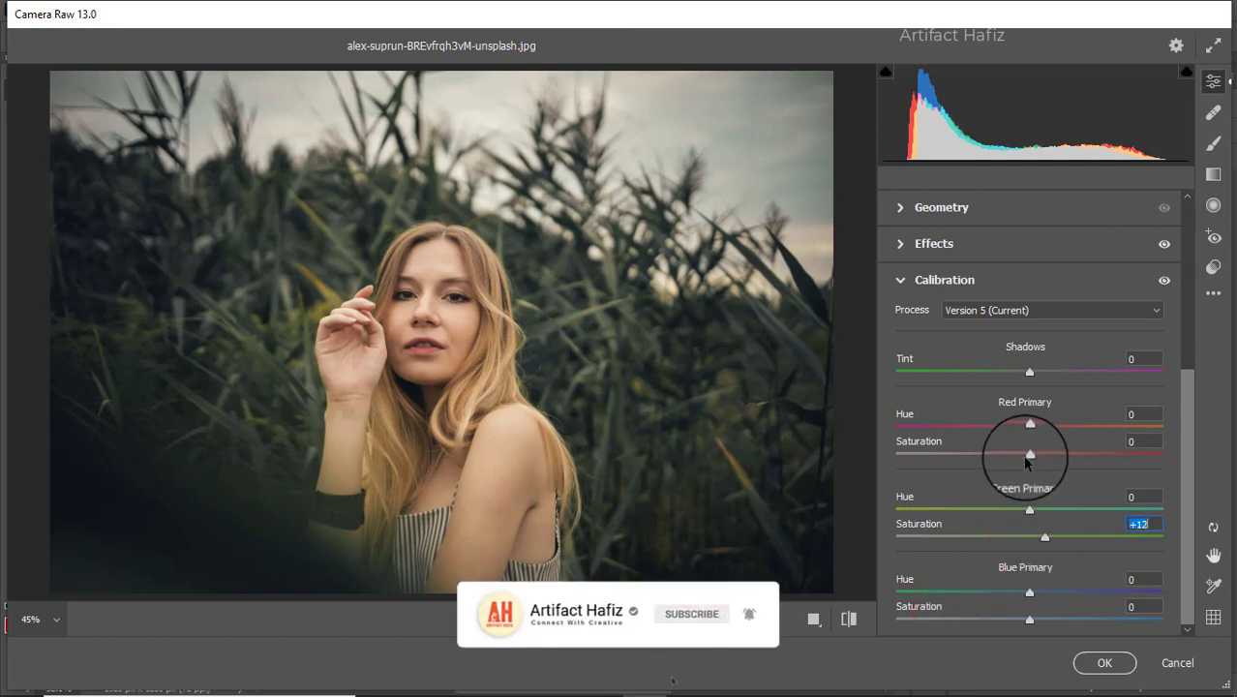
pyautogui.moveTo(1029, 454); pyautogui.dragTo(1013, 464)
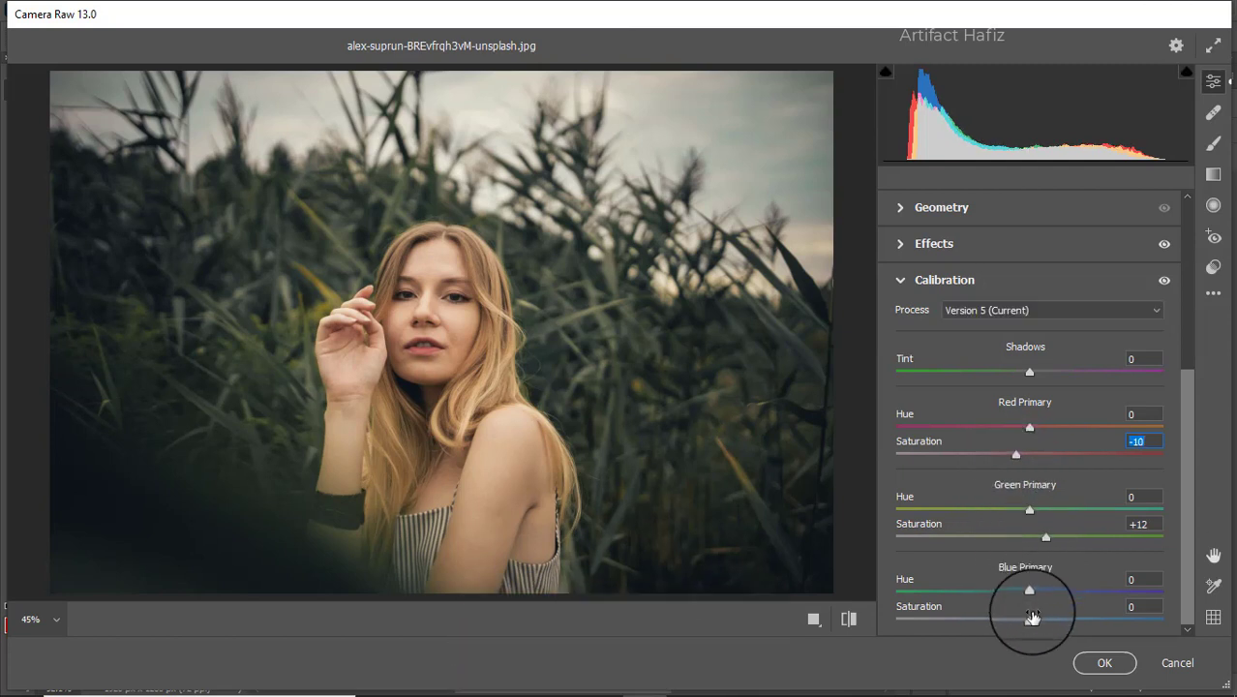
pyautogui.moveTo(1016, 458); pyautogui.dragTo(1008, 453)
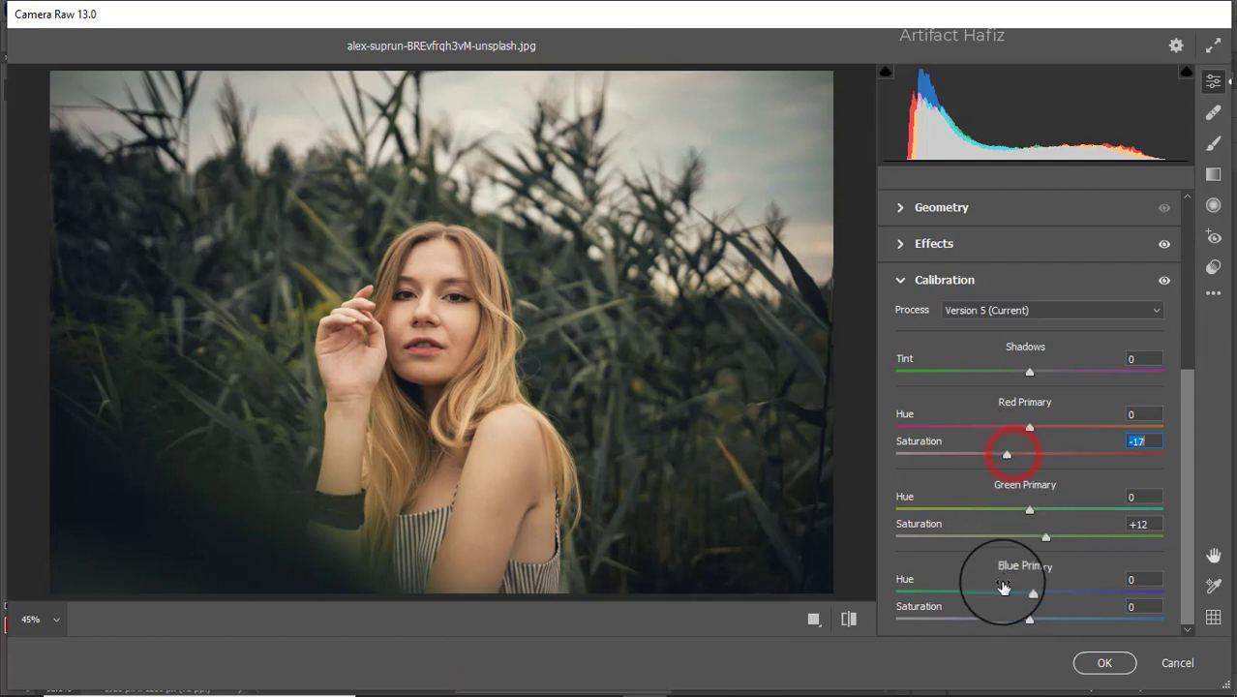
pyautogui.moveTo(1029, 618); pyautogui.dragTo(1045, 625)
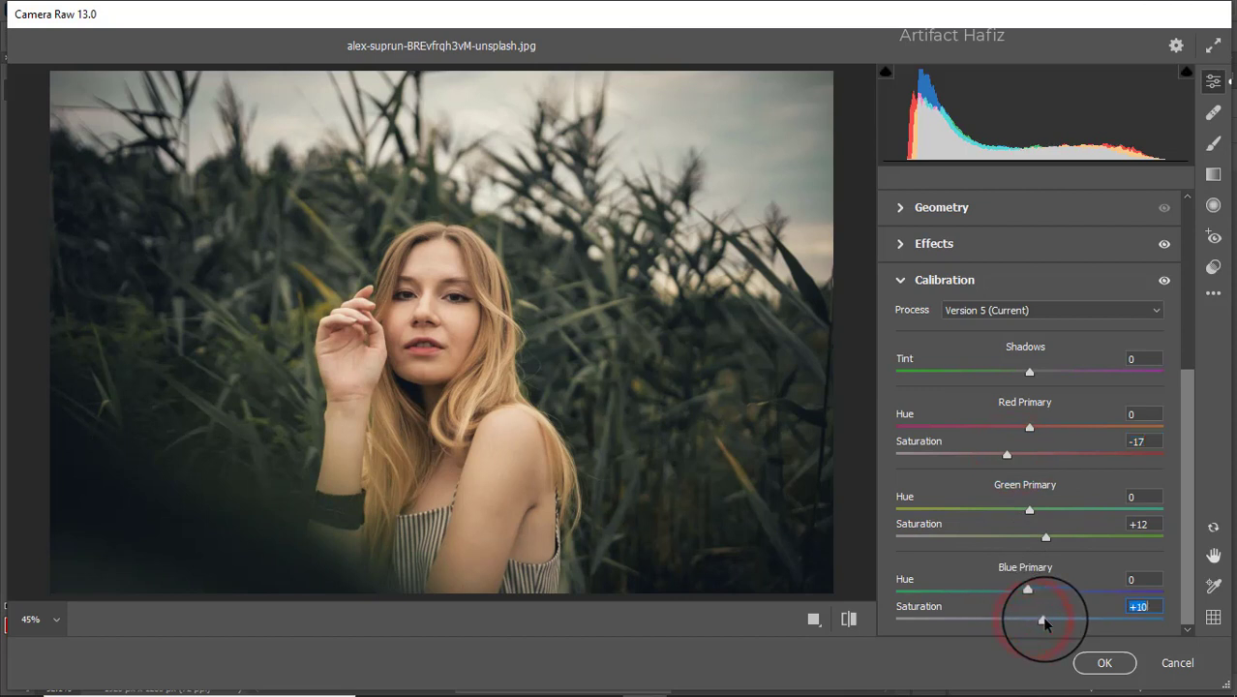
pyautogui.click(1105, 662)
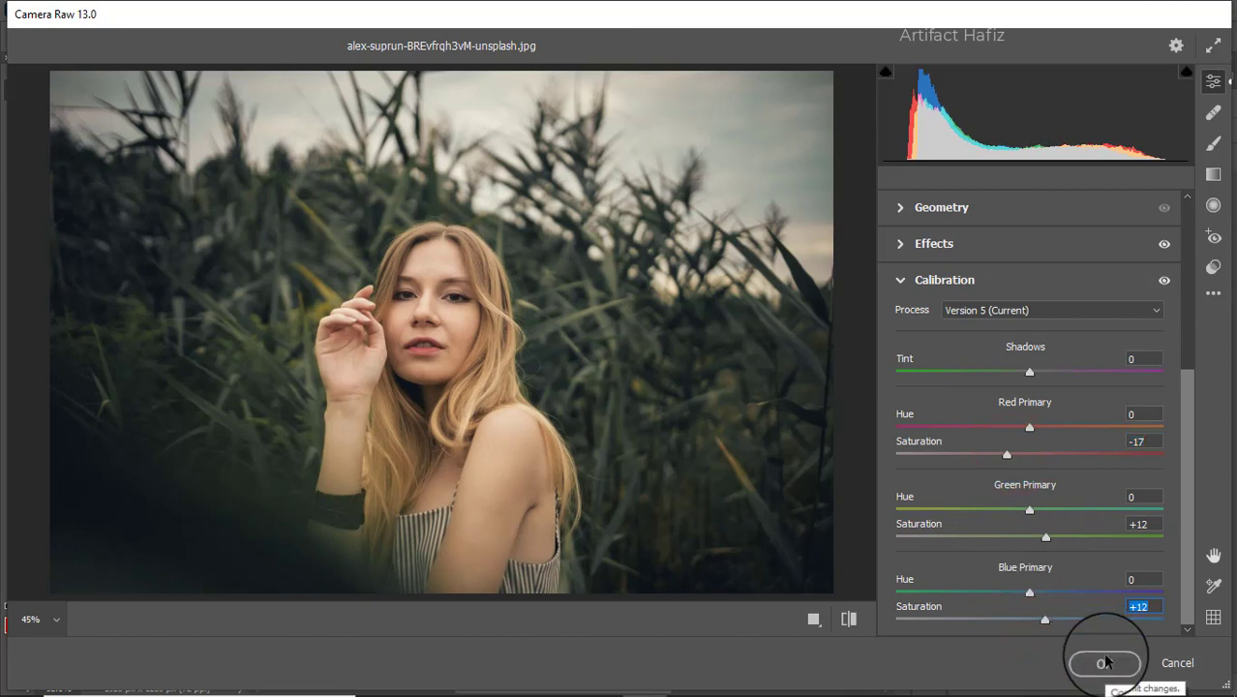
# Apply the Camera Raw smart filter and toggle Background copy's visibility to compare before and after.
pyautogui.click(1105, 662)
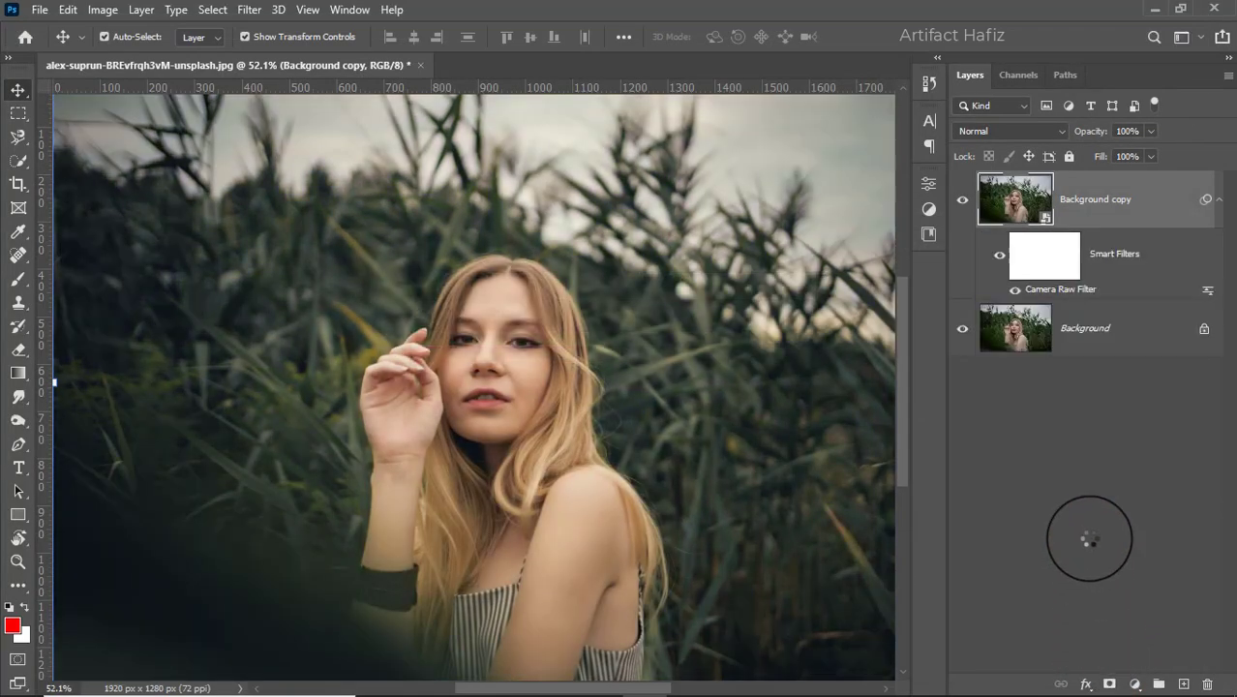
pyautogui.click(962, 203)
pyautogui.click(961, 203)
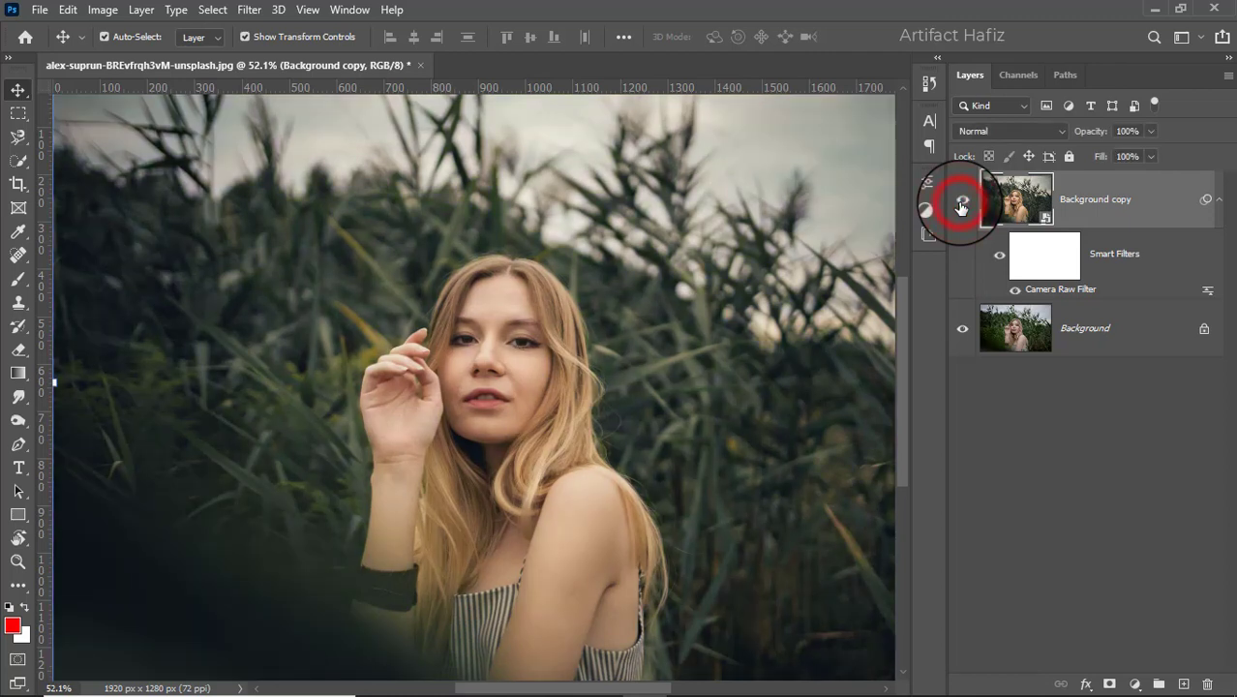
pyautogui.click(961, 204)
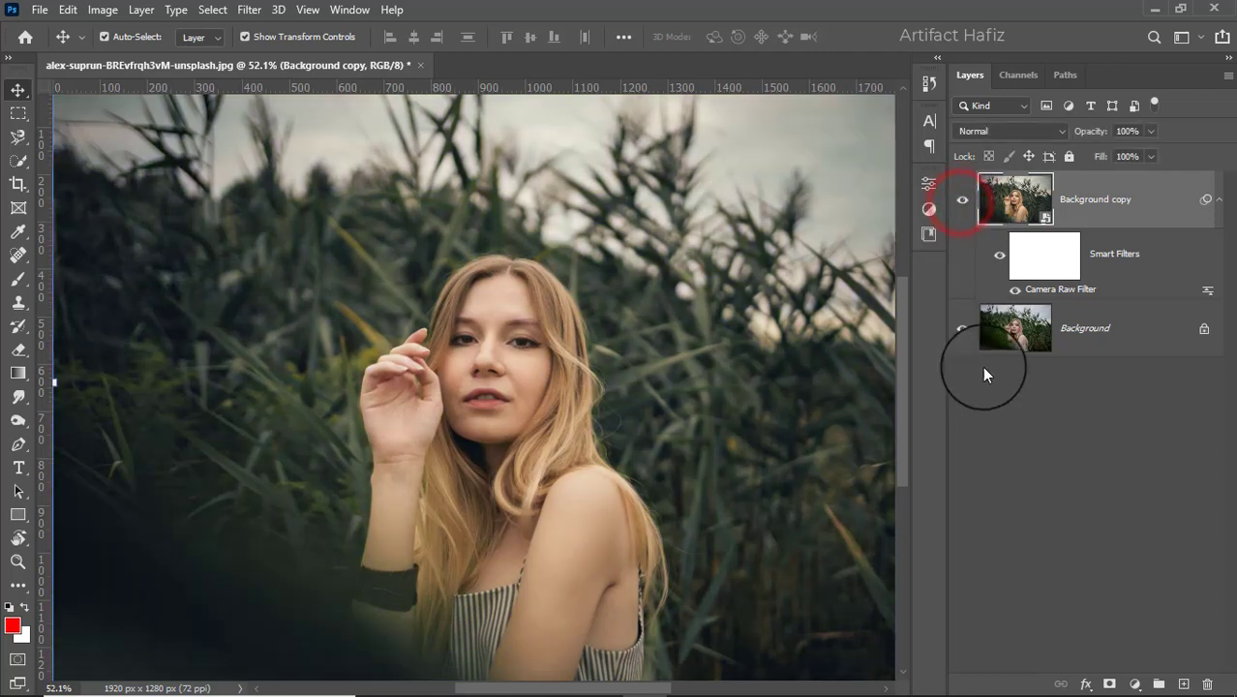